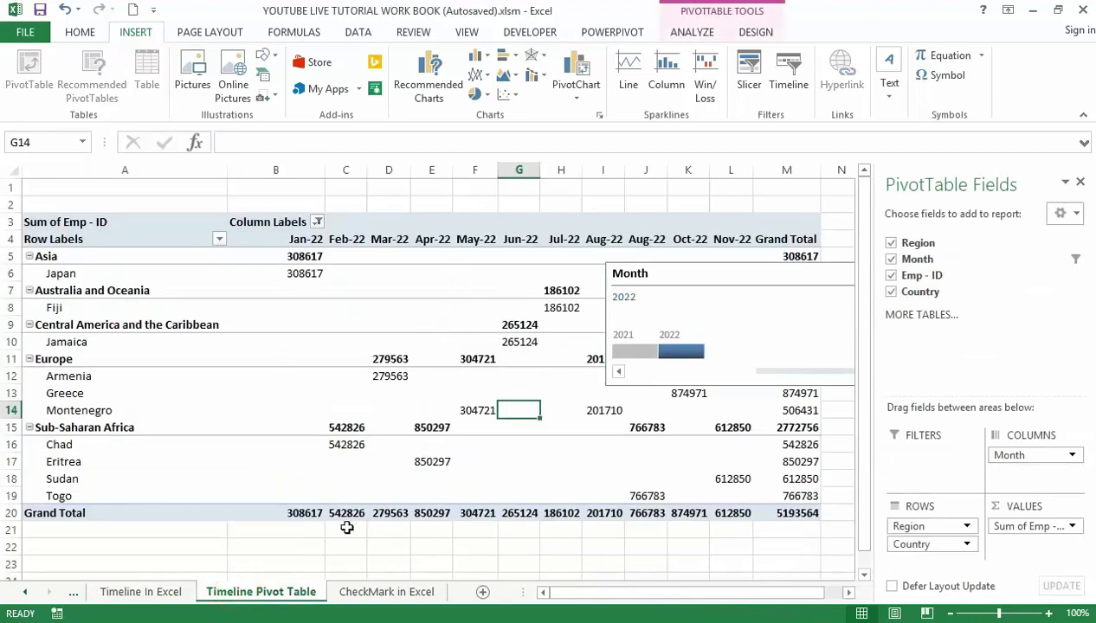
# On the CheckMark in Excel sheet, open the Symbol dialog for cell F2.
pyautogui.click(393, 597)
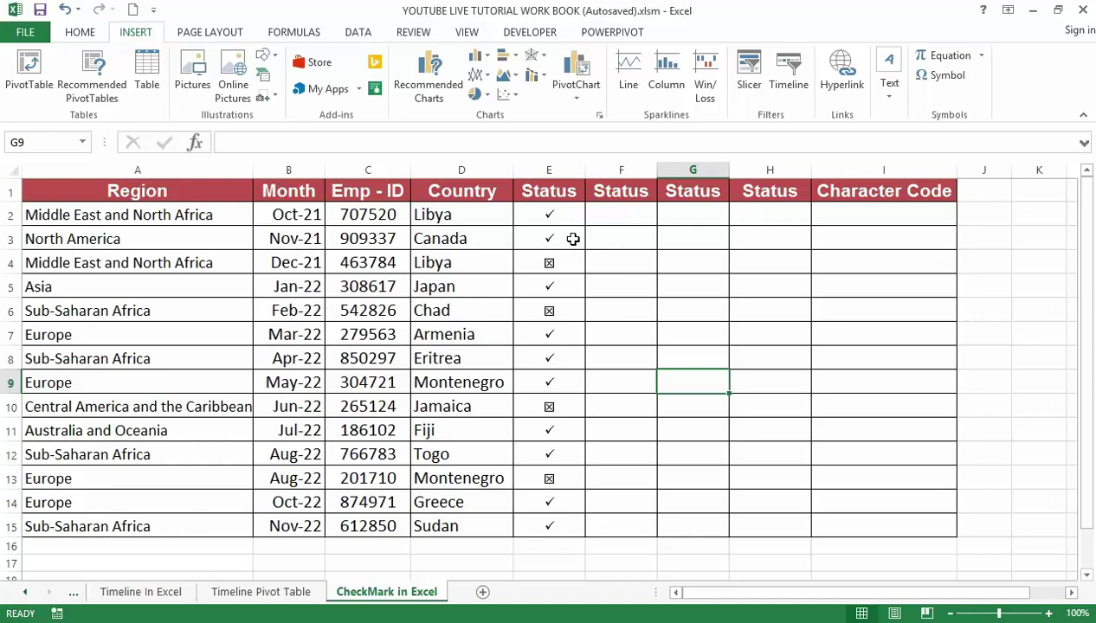
pyautogui.click(617, 214)
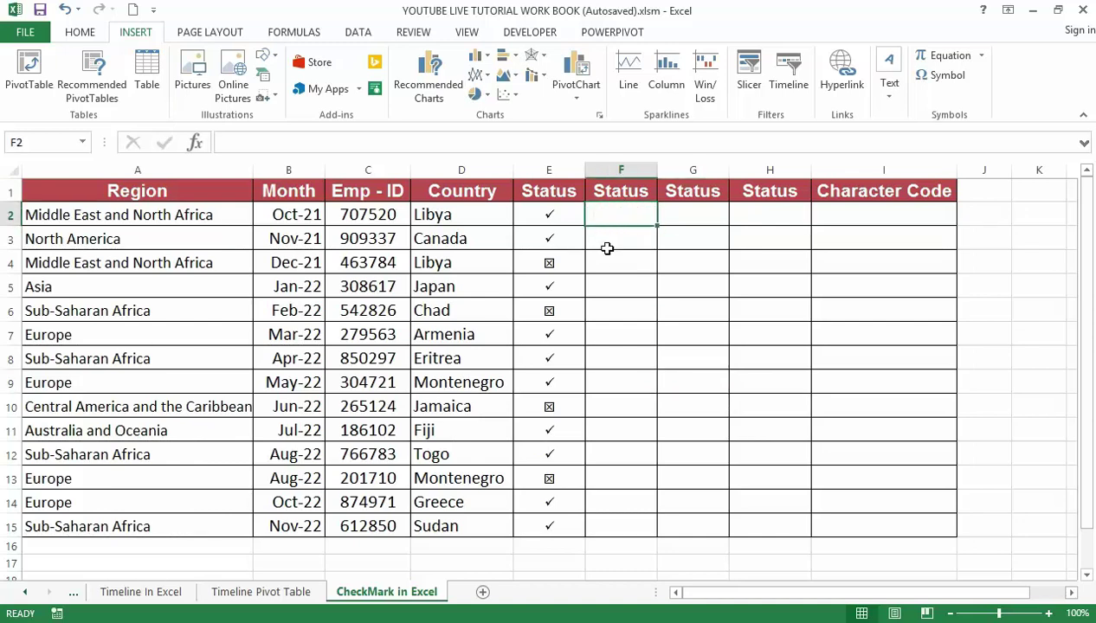
pyautogui.click(611, 239)
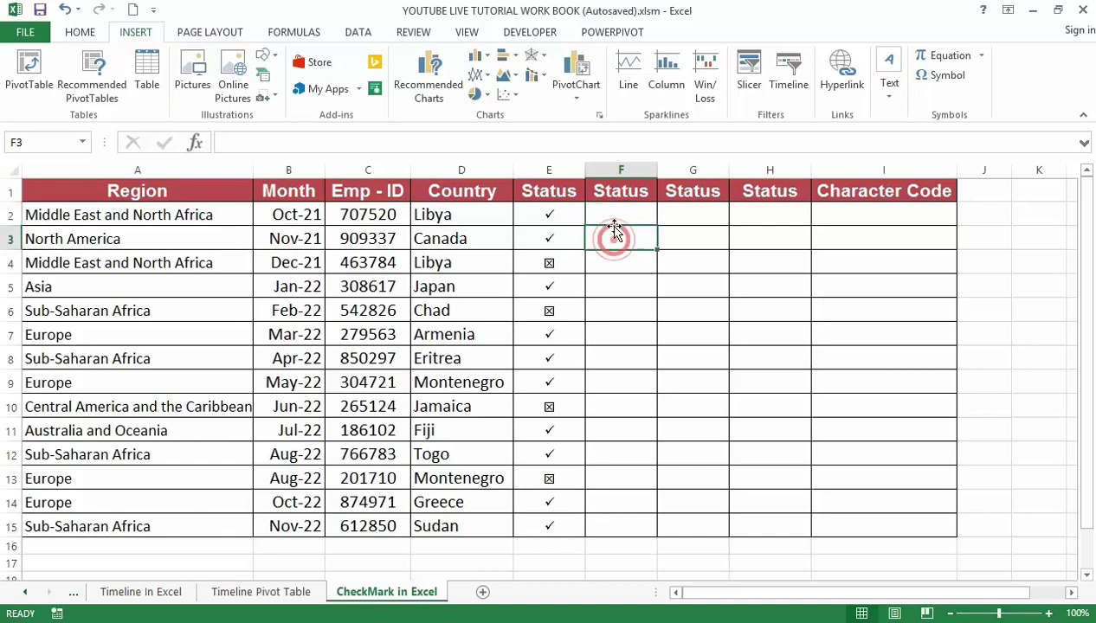
pyautogui.click(614, 215)
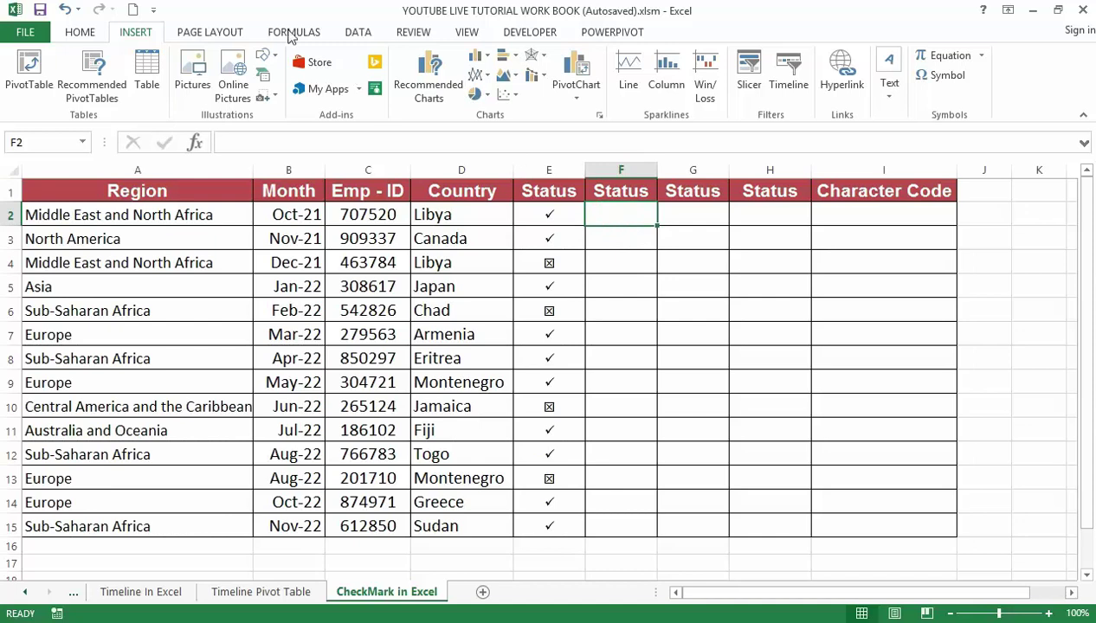
pyautogui.click(85, 29)
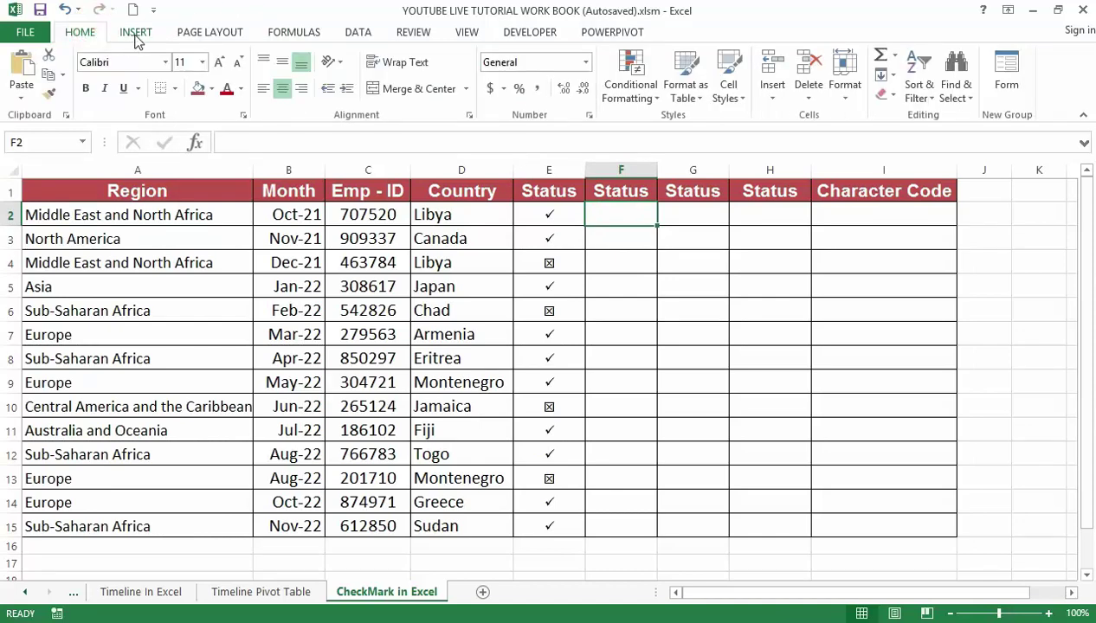
pyautogui.click(136, 35)
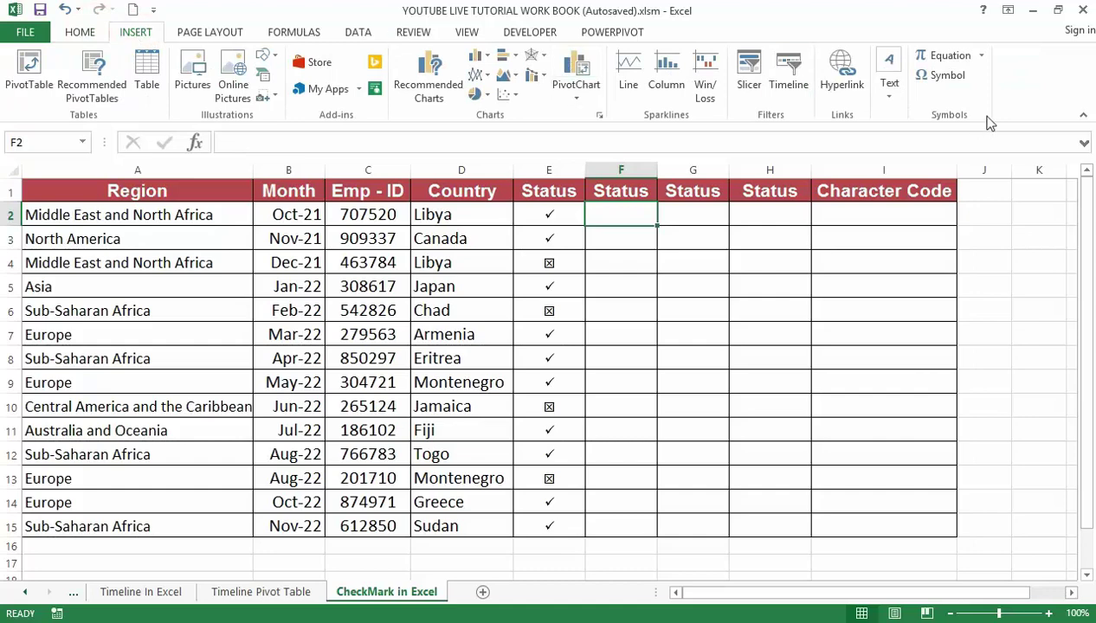
pyautogui.click(953, 80)
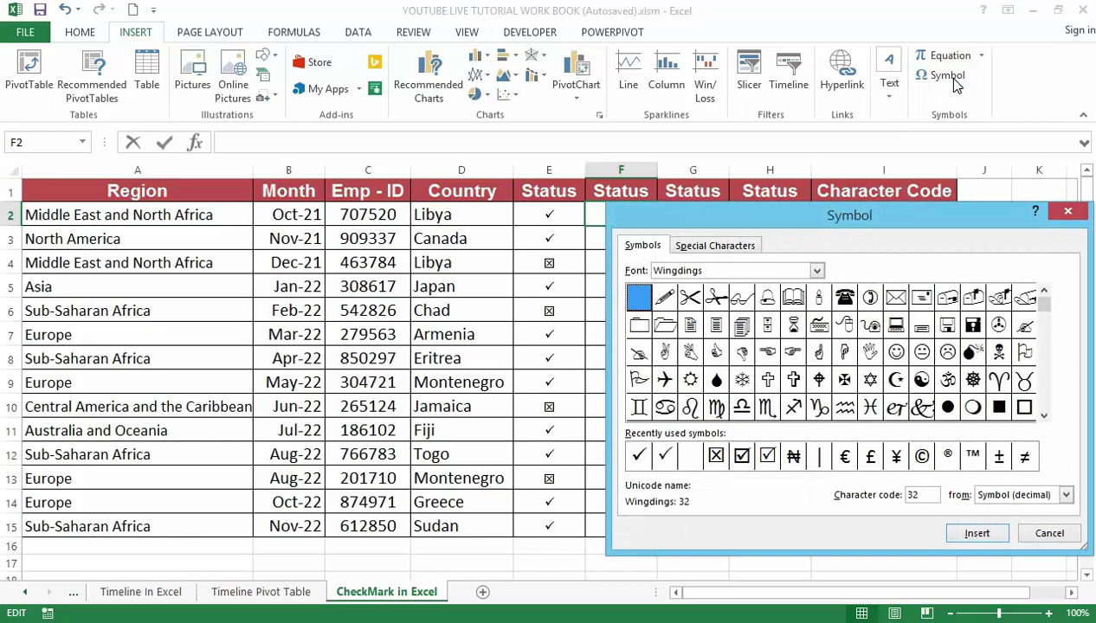
# Switch the symbol font to (normal text).
pyautogui.click(817, 270)
pyautogui.moveTo(816, 341); pyautogui.dragTo(817, 292)
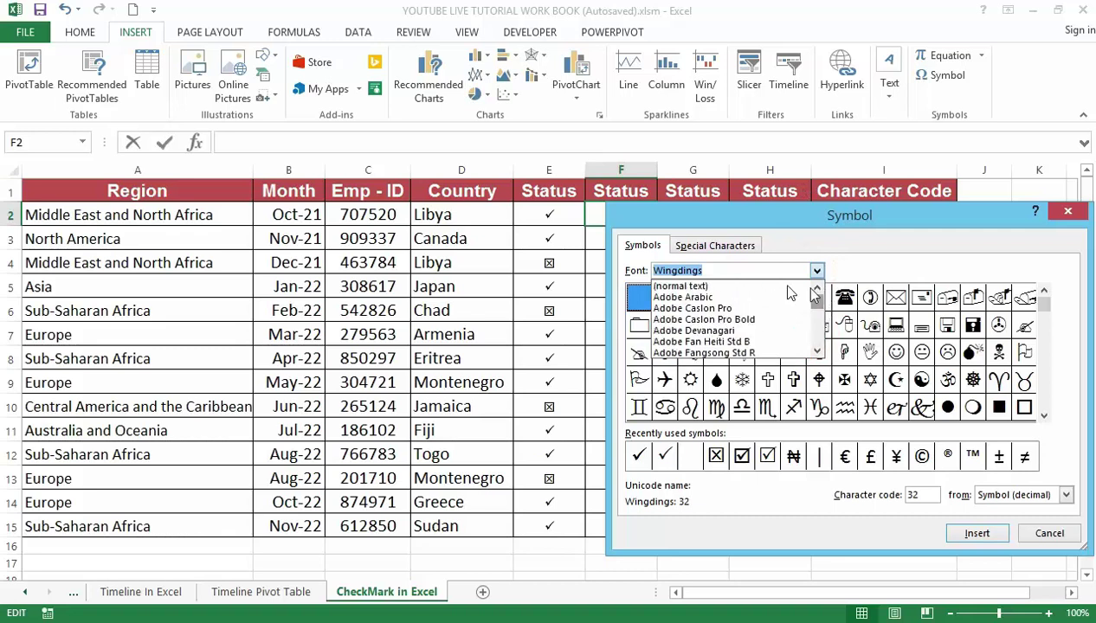
pyautogui.click(740, 286)
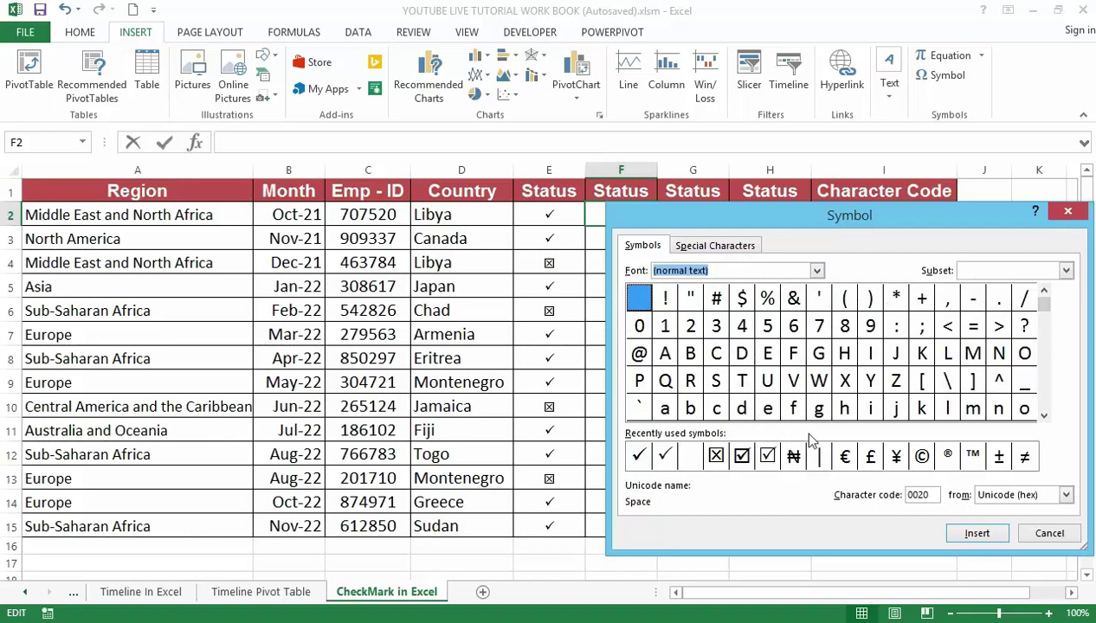
# Set the symbol font to Wingdings.
pyautogui.click(816, 271)
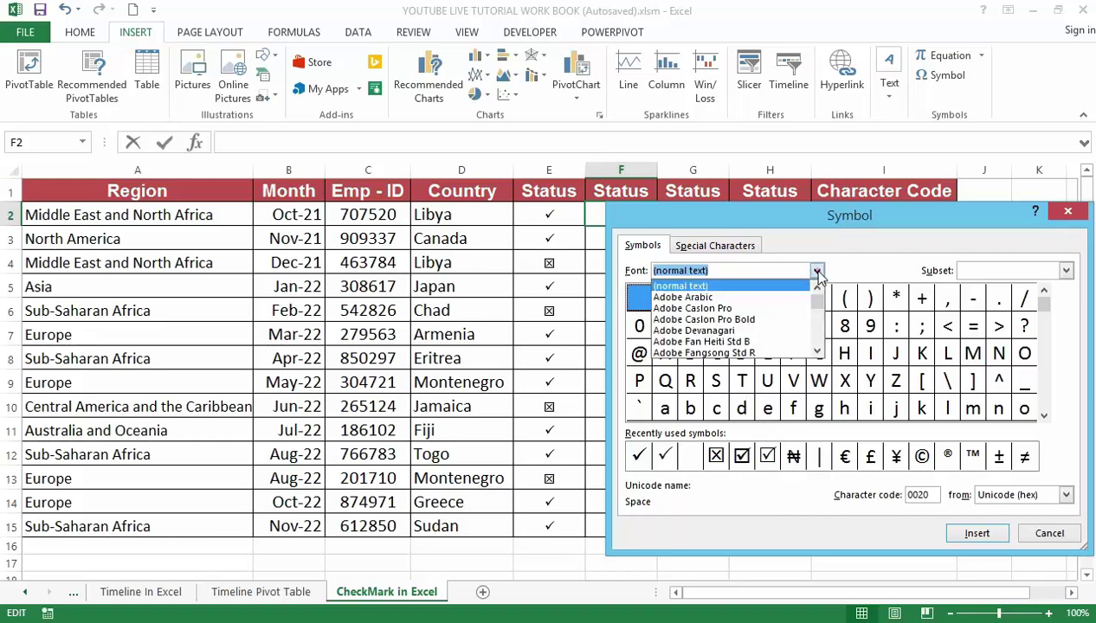
pyautogui.moveTo(816, 303)
pyautogui.mouseDown()
pyautogui.moveTo(818, 337)
pyautogui.moveTo(817, 321)
pyautogui.mouseUp()
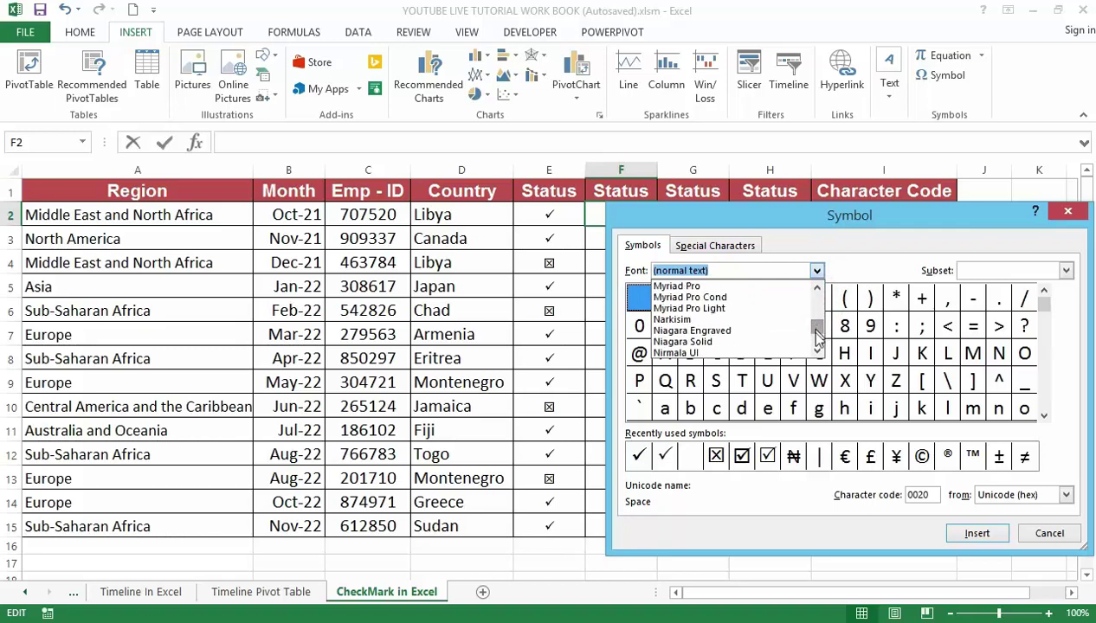
pyautogui.click(817, 351)
pyautogui.click(817, 351)
pyautogui.click(817, 351)
pyautogui.click(817, 351)
pyautogui.click(817, 352)
pyautogui.moveTo(816, 328); pyautogui.dragTo(817, 337)
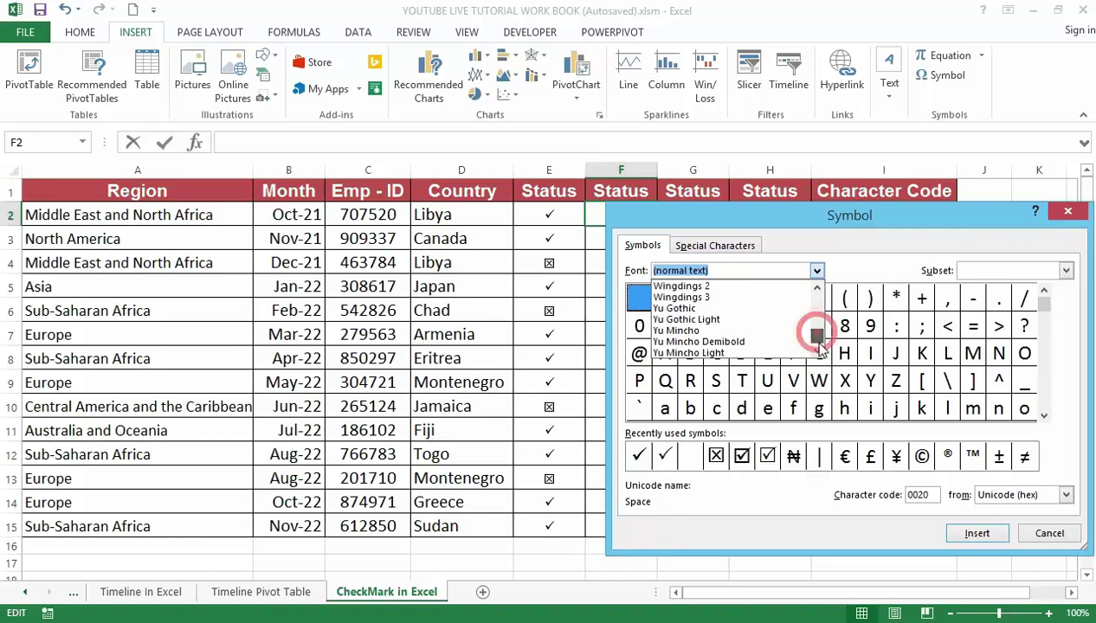
pyautogui.click(817, 286)
pyautogui.click(735, 288)
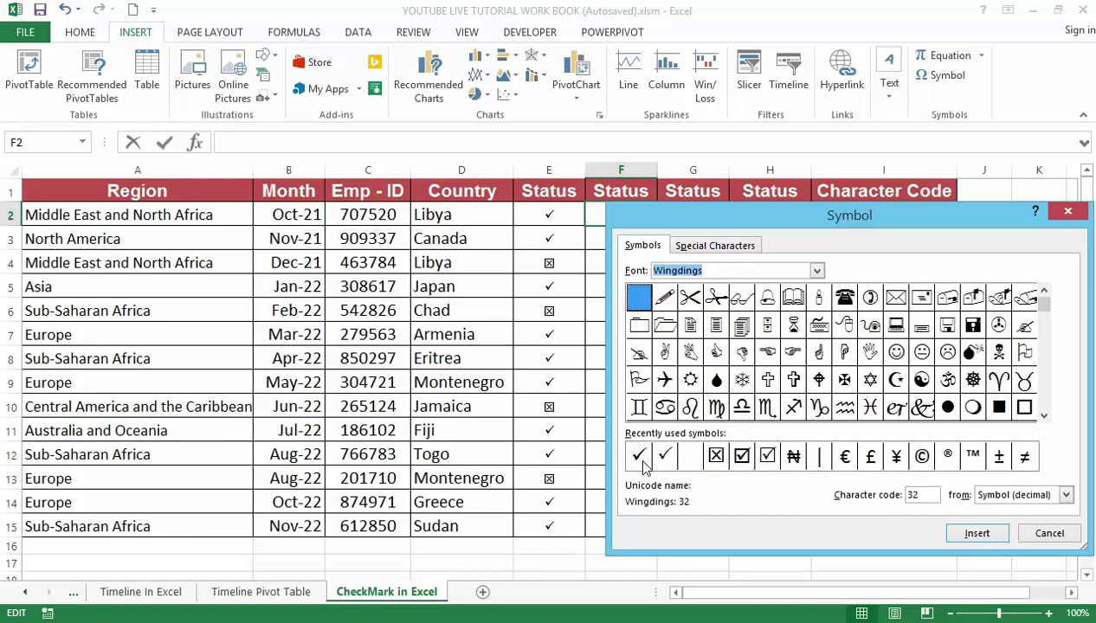
# Insert the Wingdings check mark with character code 252 into F2 and fill it down to F15.
pyautogui.moveTo(980, 216); pyautogui.dragTo(980, 185)
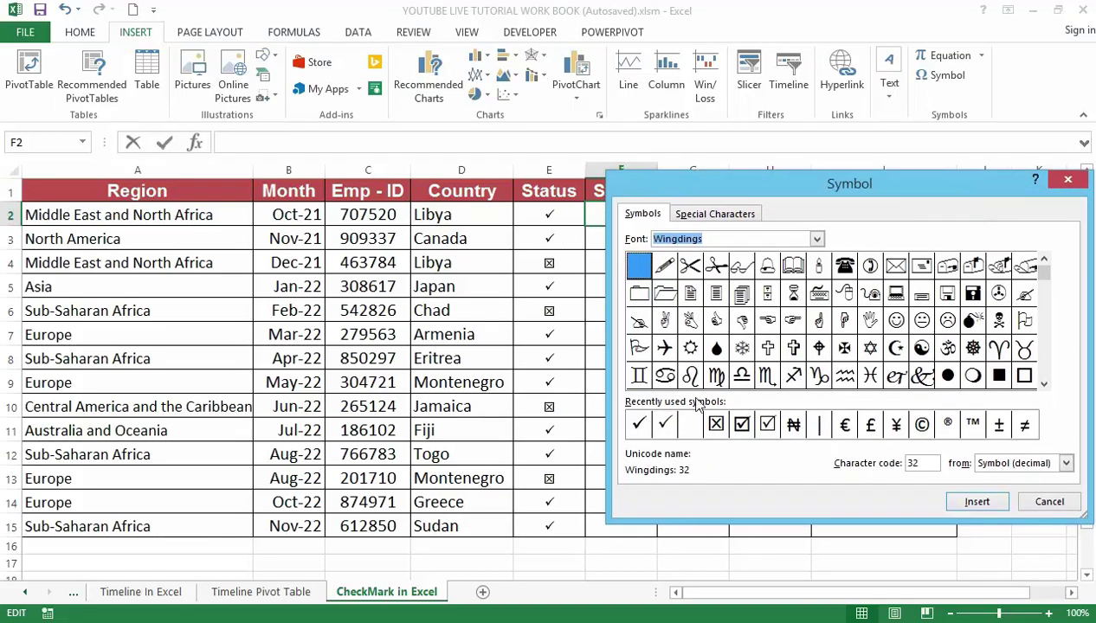
pyautogui.click(637, 424)
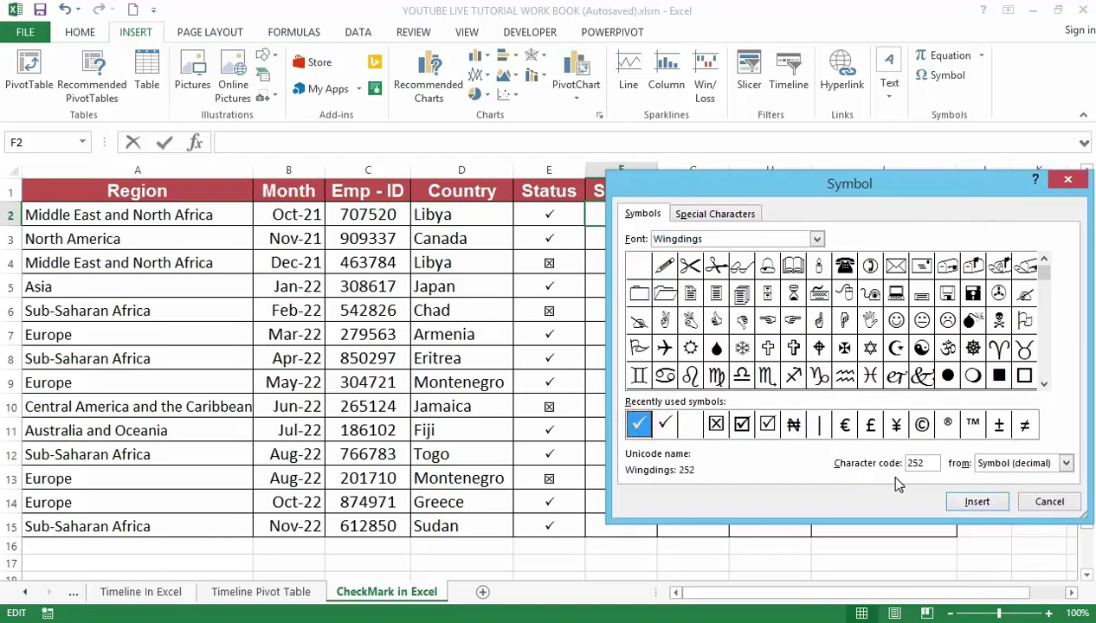
pyautogui.click(975, 502)
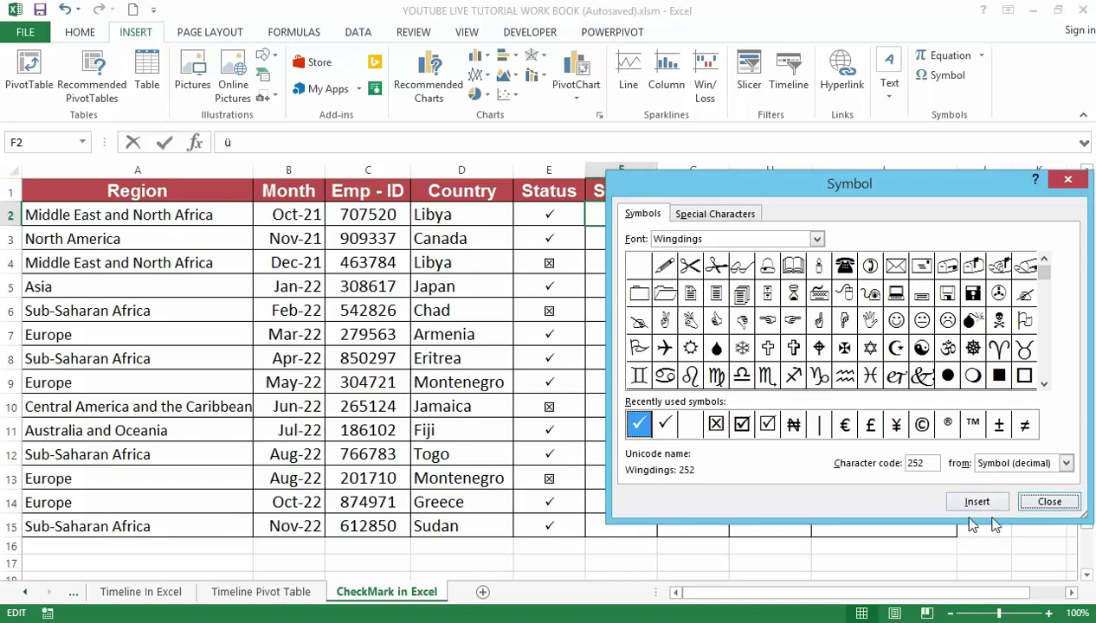
pyautogui.click(1045, 504)
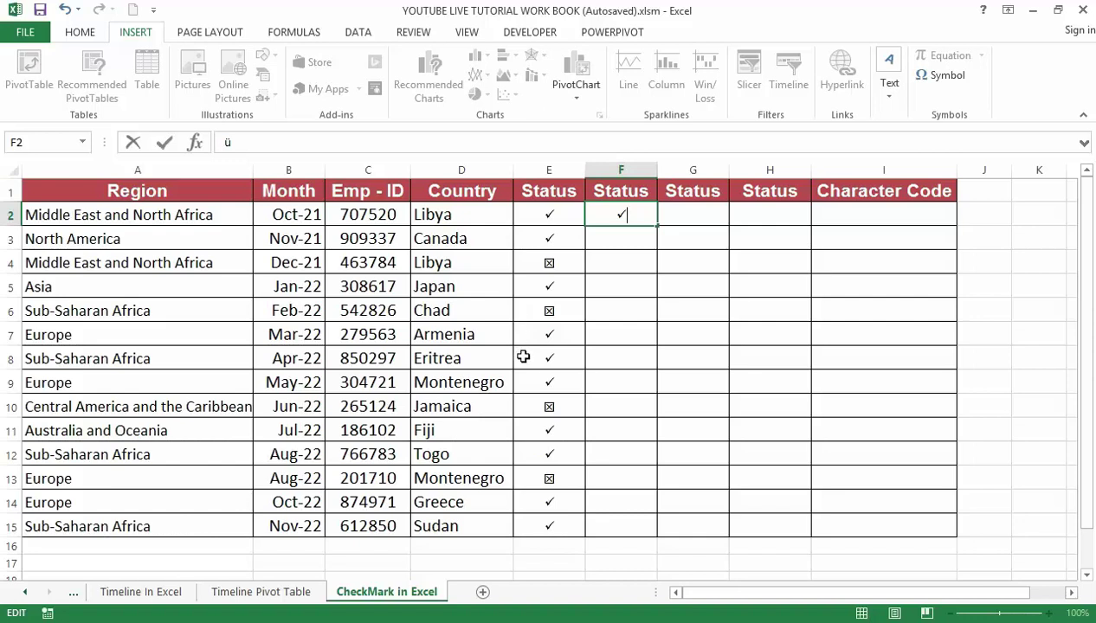
pyautogui.click(616, 301)
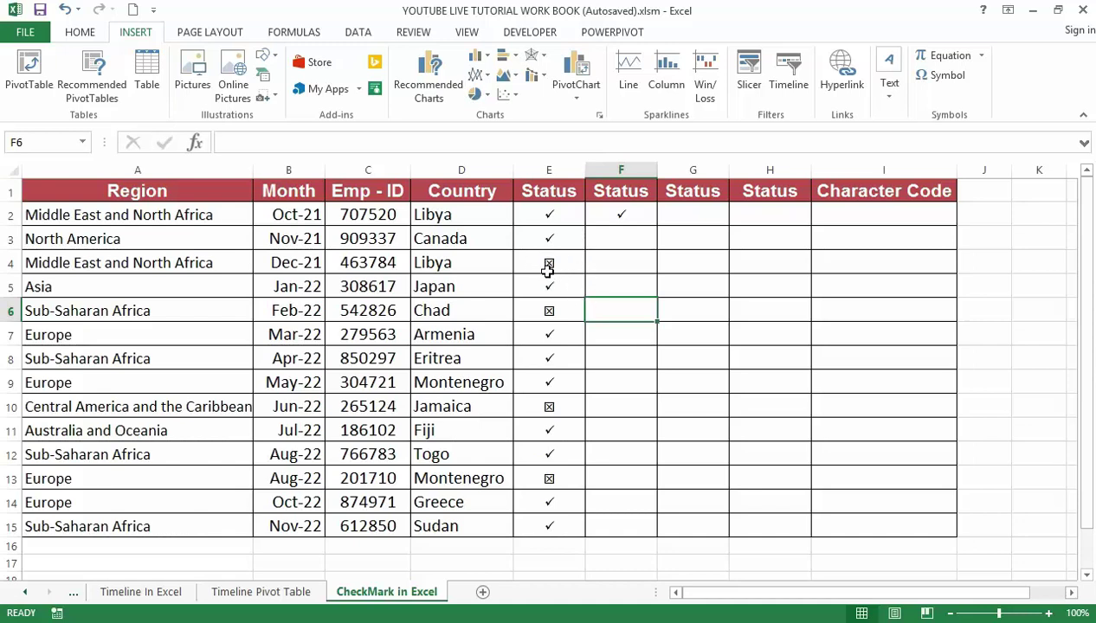
pyautogui.click(614, 214)
pyautogui.moveTo(656, 227); pyautogui.dragTo(655, 547)
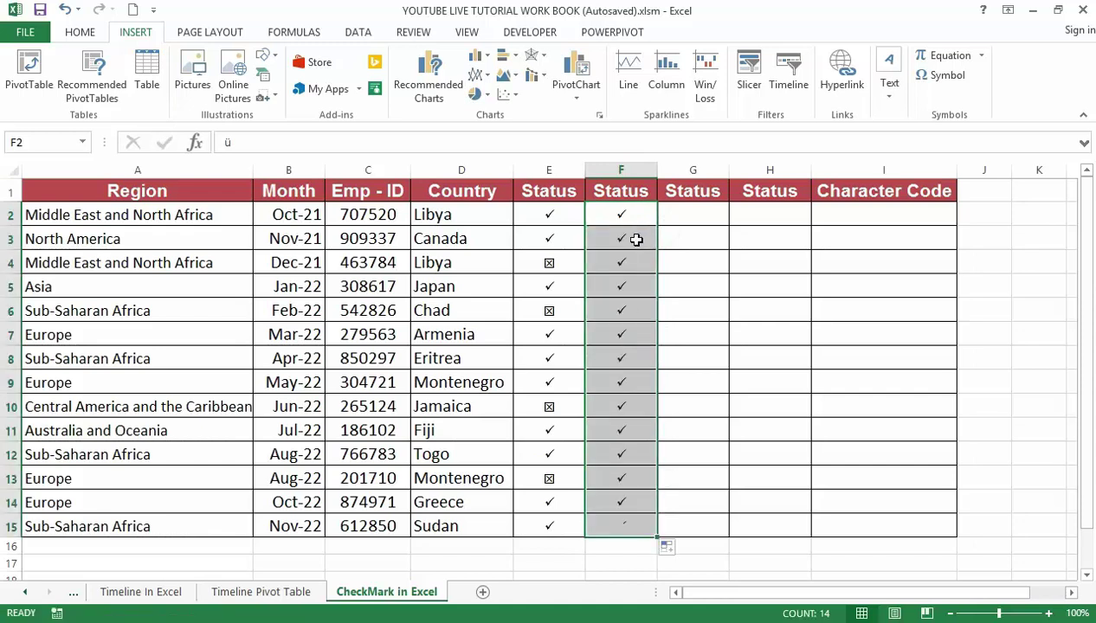
# Open the Symbol dialog for cell G2 and choose the Wingdings font.
pyautogui.click(698, 210)
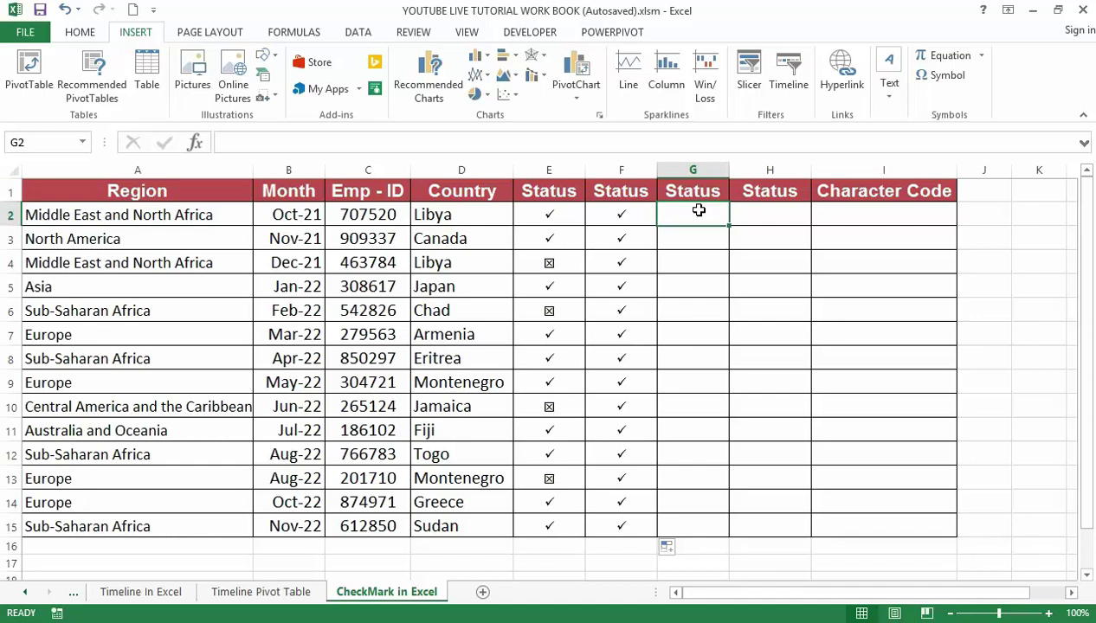
pyautogui.click(707, 305)
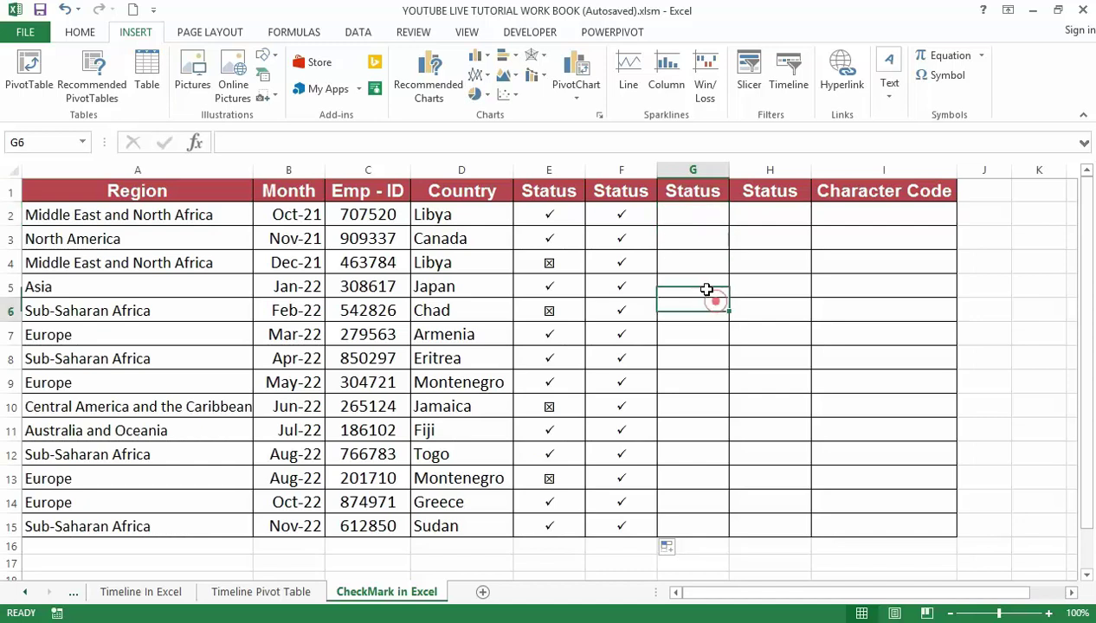
pyautogui.click(692, 212)
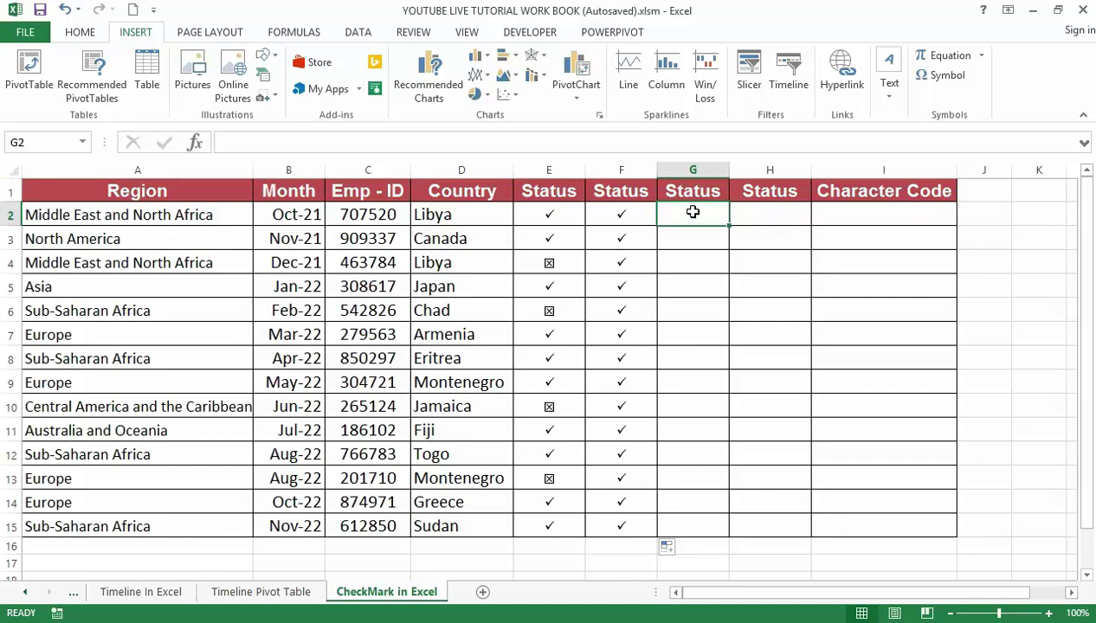
pyautogui.click(77, 32)
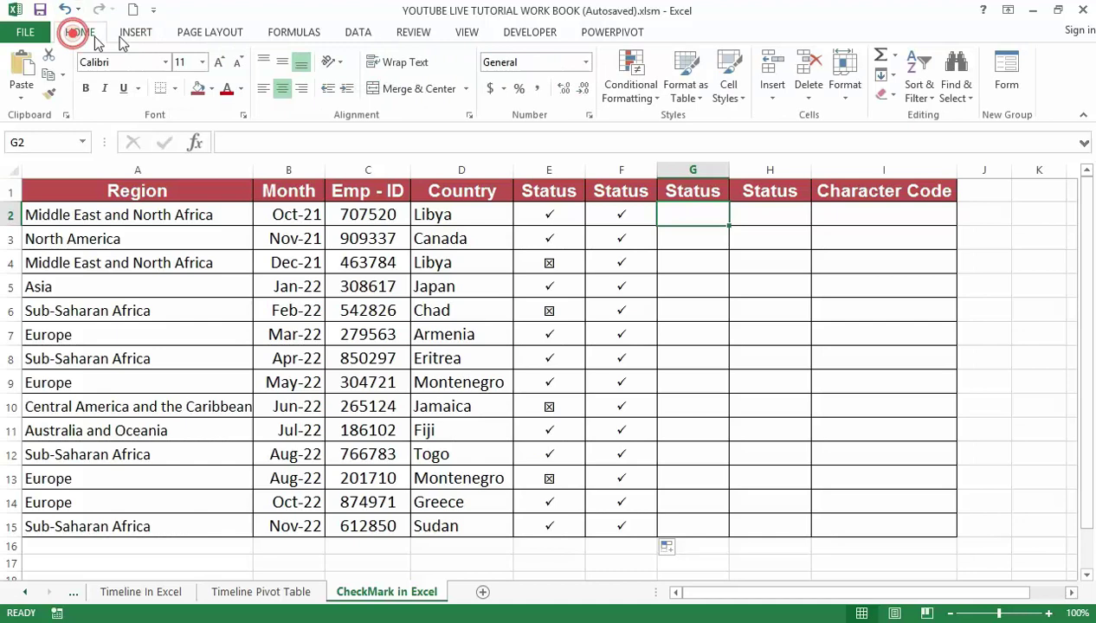
pyautogui.click(124, 41)
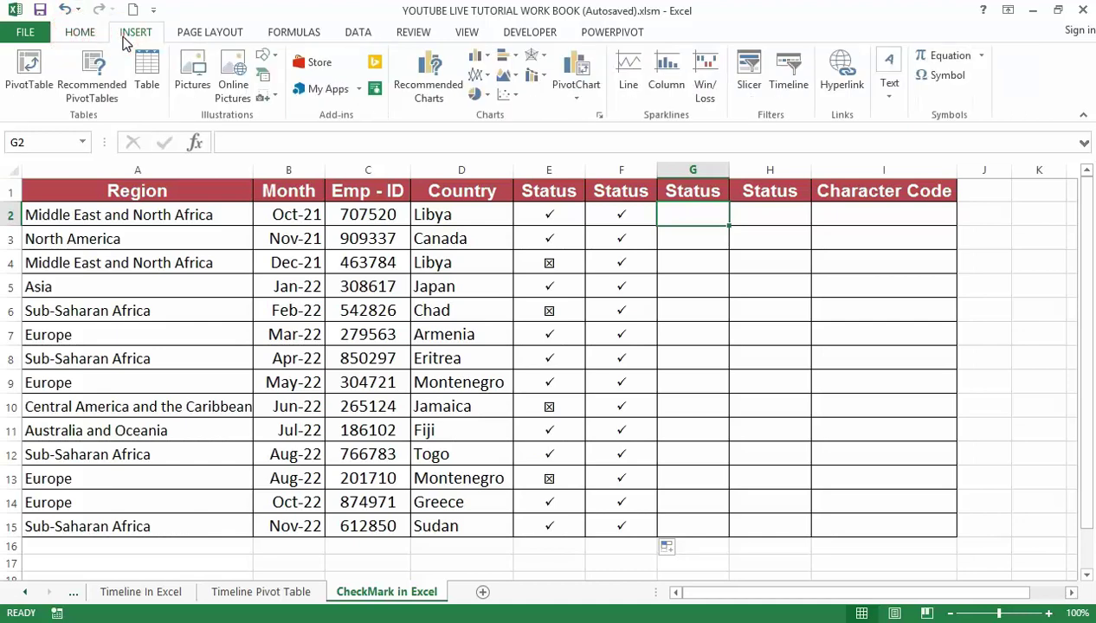
pyautogui.click(943, 78)
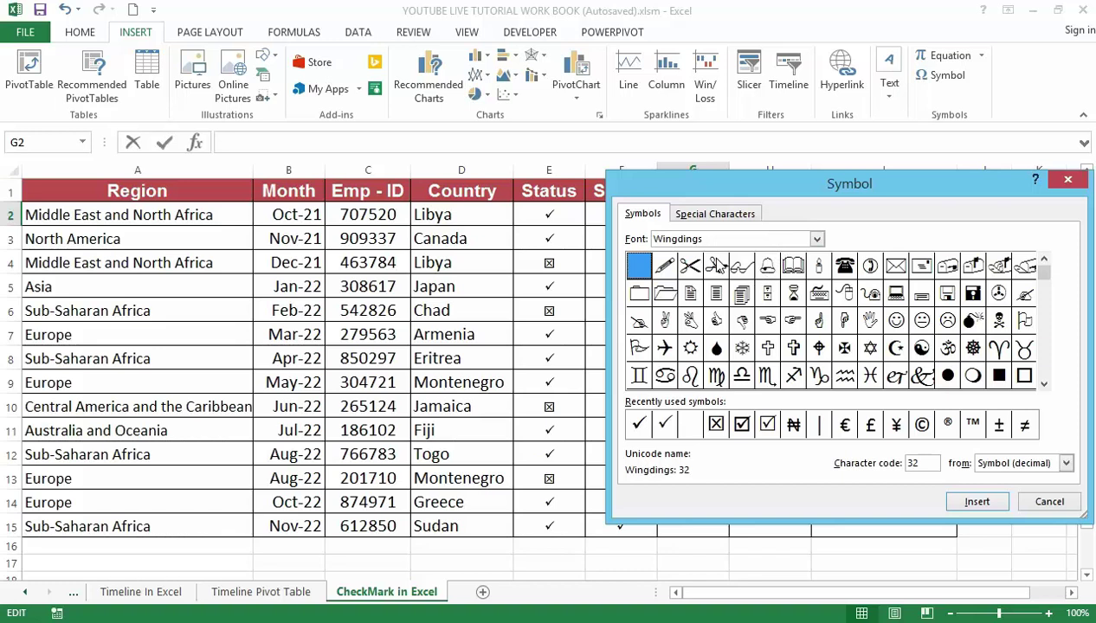
pyautogui.click(817, 242)
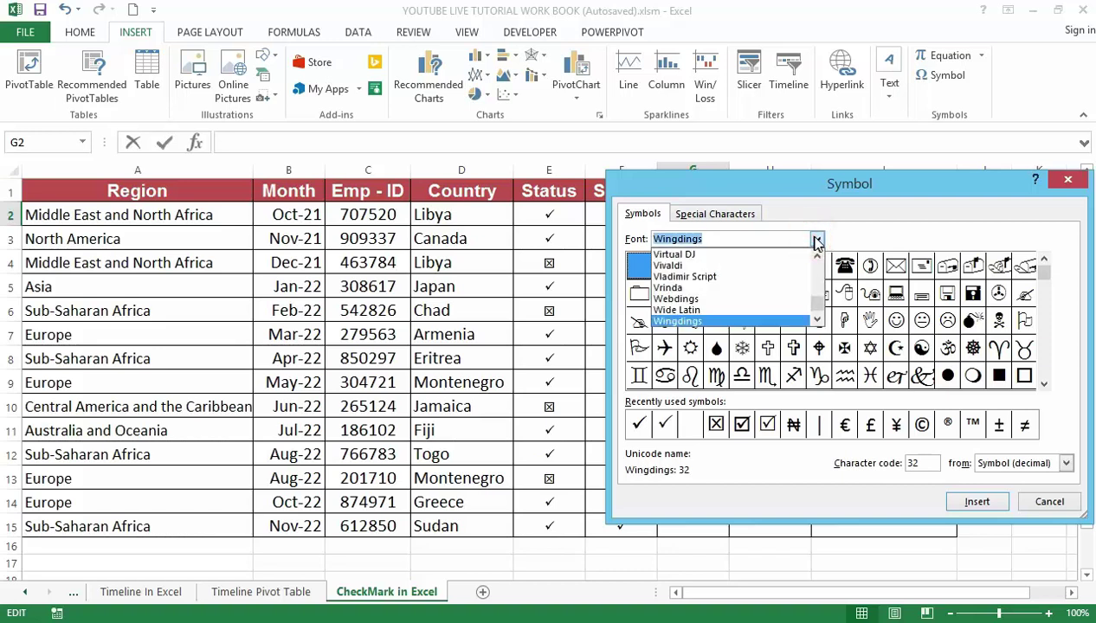
pyautogui.click(678, 322)
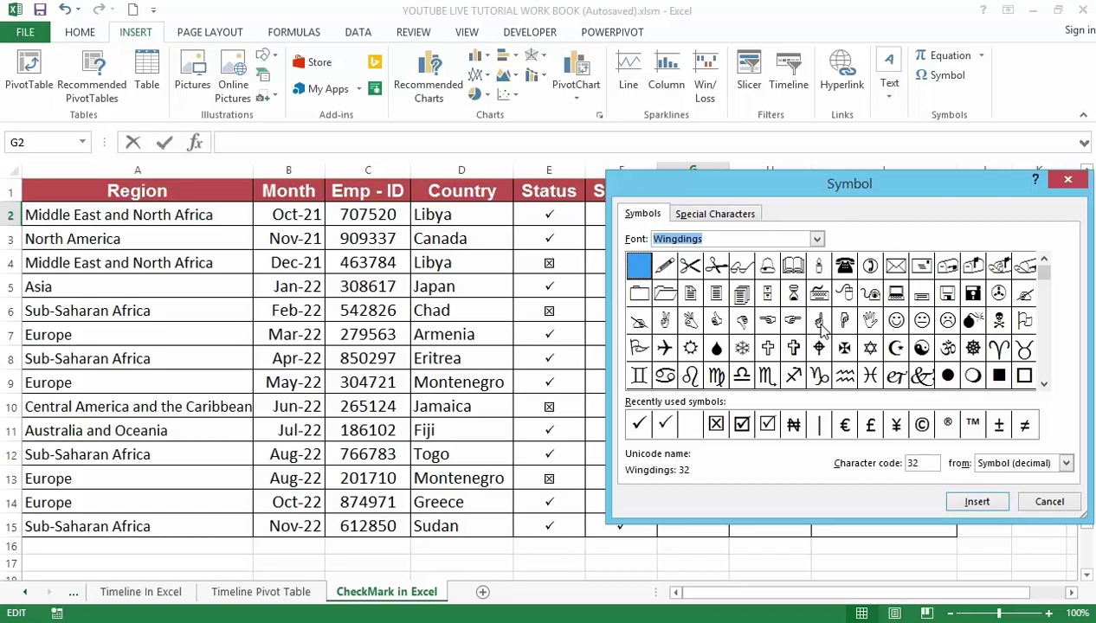
# Insert a single boxed check mark, character code 254, into G2 and fill it down to G15.
pyautogui.click(744, 427)
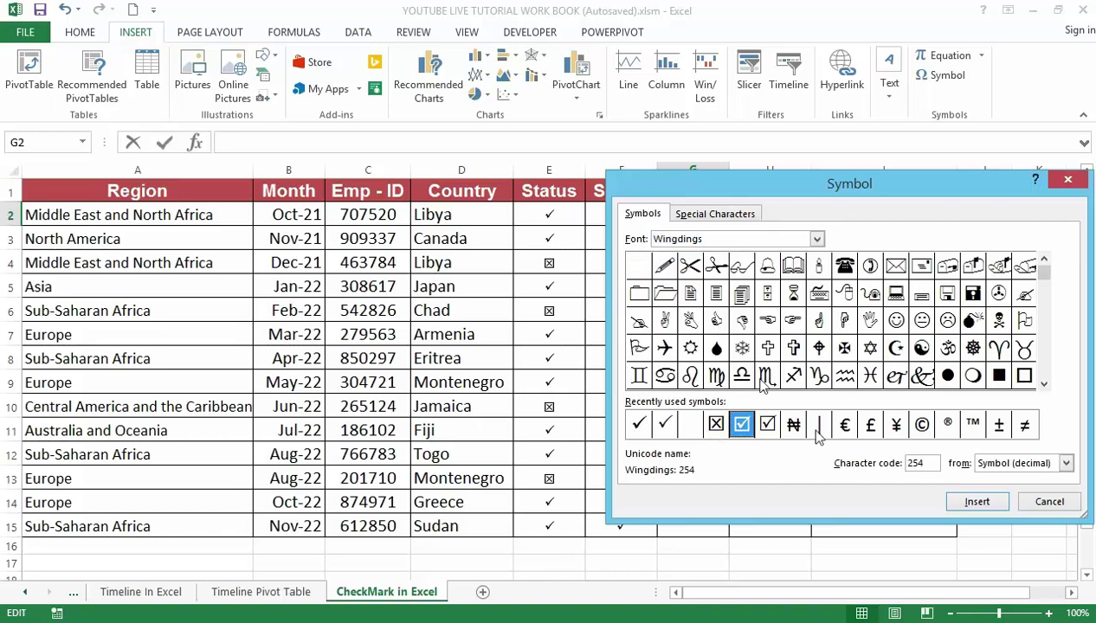
pyautogui.click(978, 505)
pyautogui.click(974, 505)
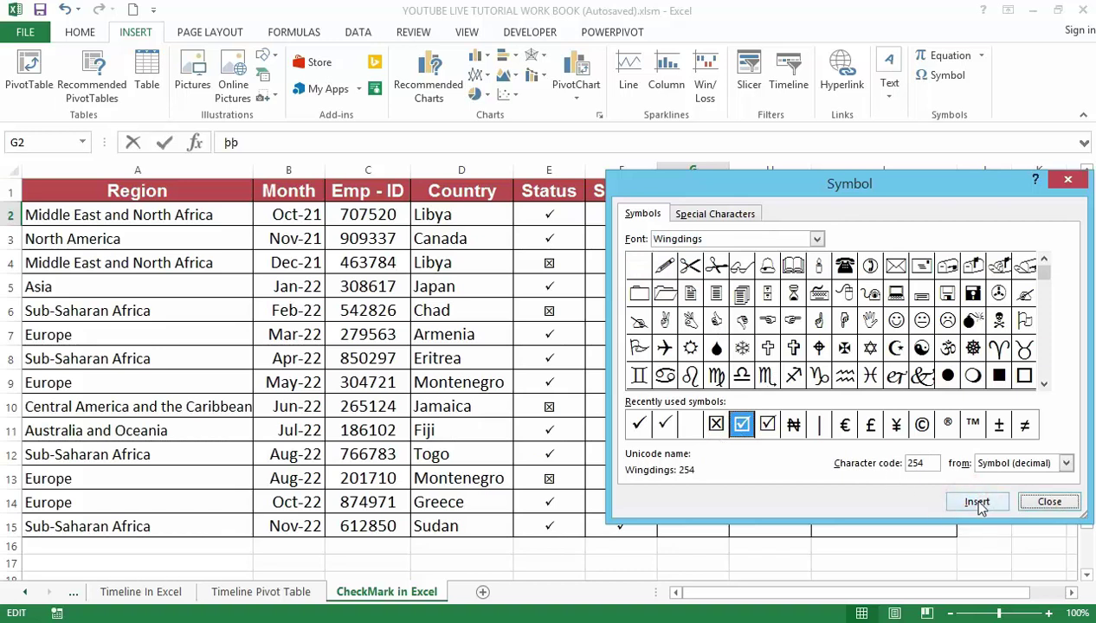
pyautogui.click(1045, 502)
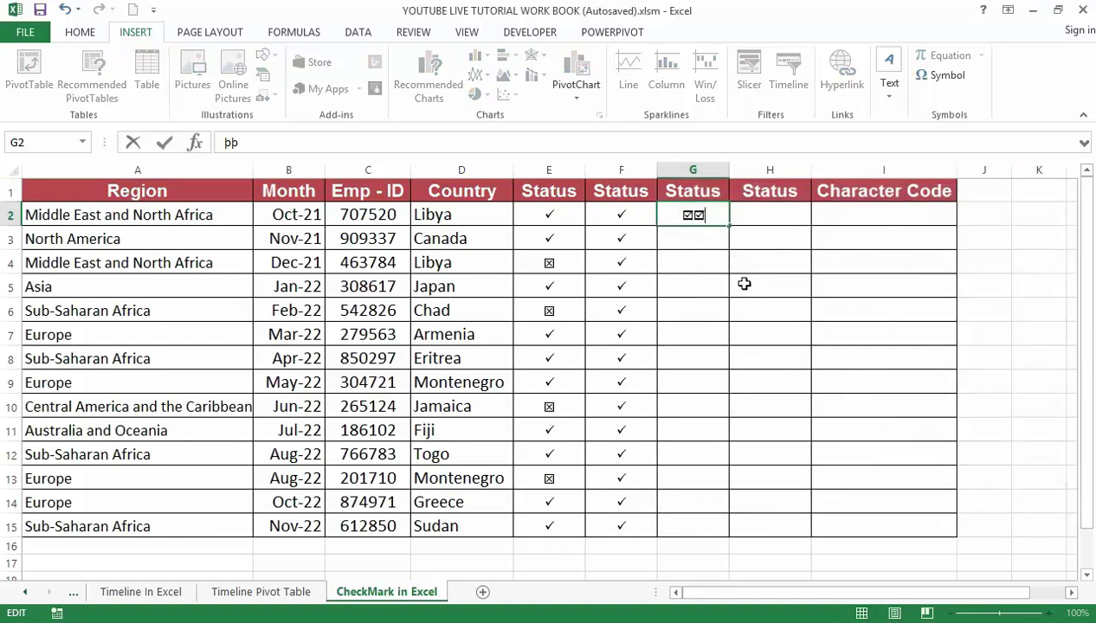
pyautogui.press('BackSpace')
pyautogui.click(701, 278)
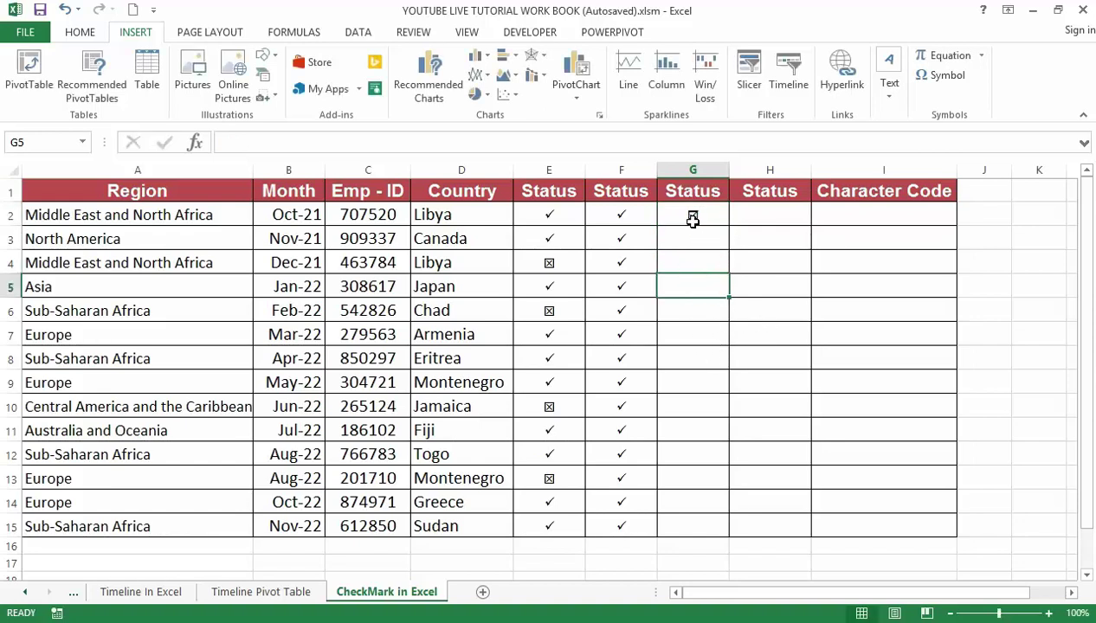
pyautogui.click(694, 216)
pyautogui.moveTo(727, 227); pyautogui.dragTo(727, 529)
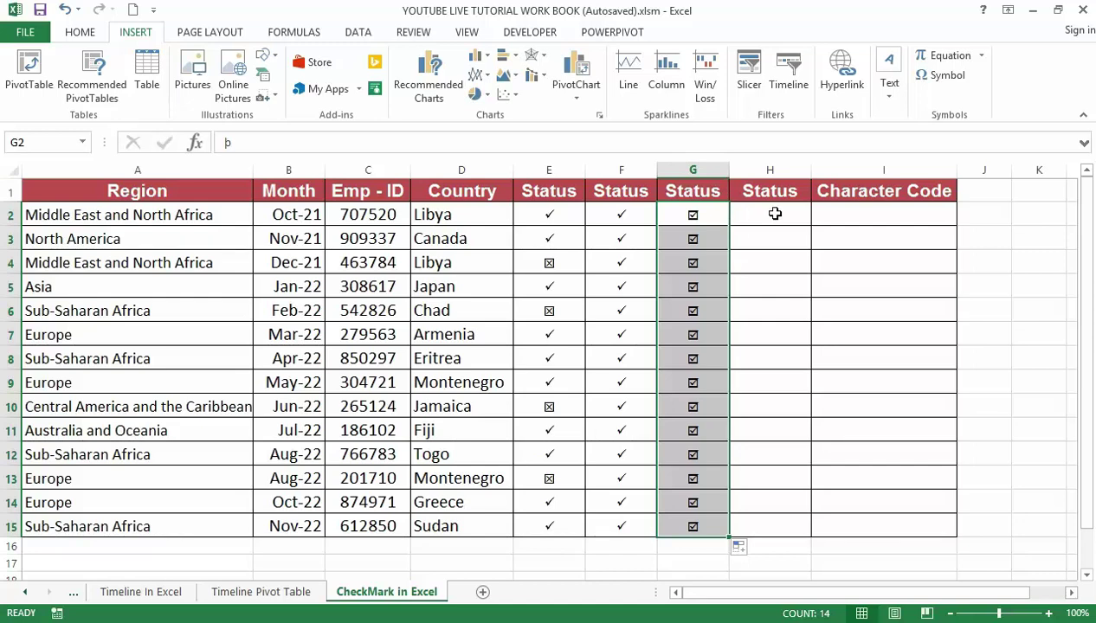
# Open the Symbol dialog for cell H2 and choose the Wingdings font.
pyautogui.click(775, 210)
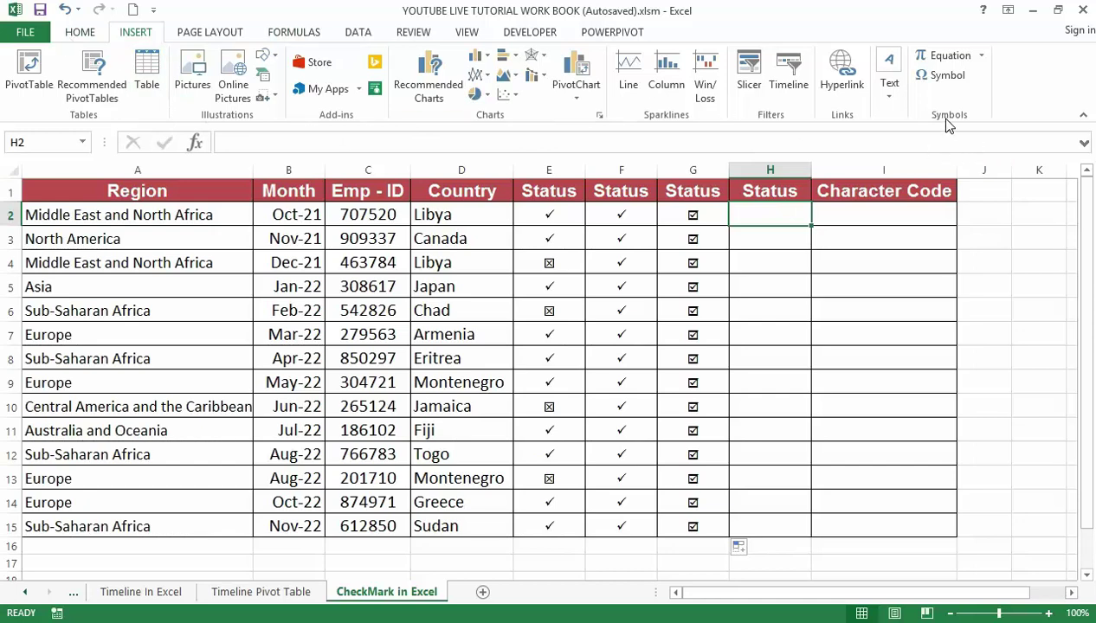
pyautogui.click(71, 35)
pyautogui.click(131, 32)
pyautogui.click(945, 76)
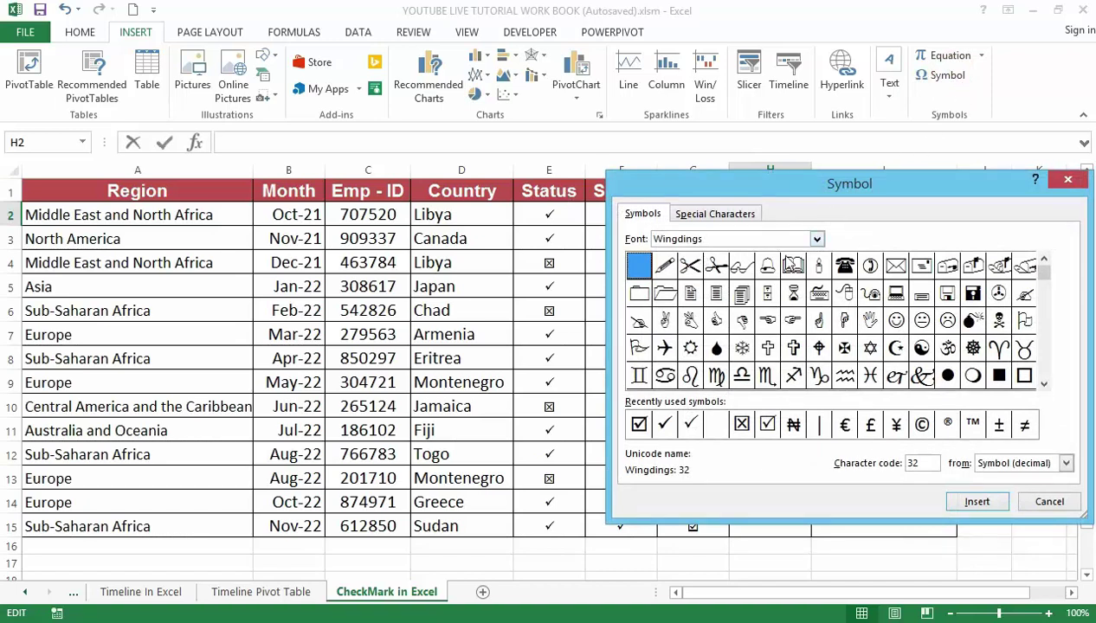
pyautogui.click(817, 240)
pyautogui.click(718, 320)
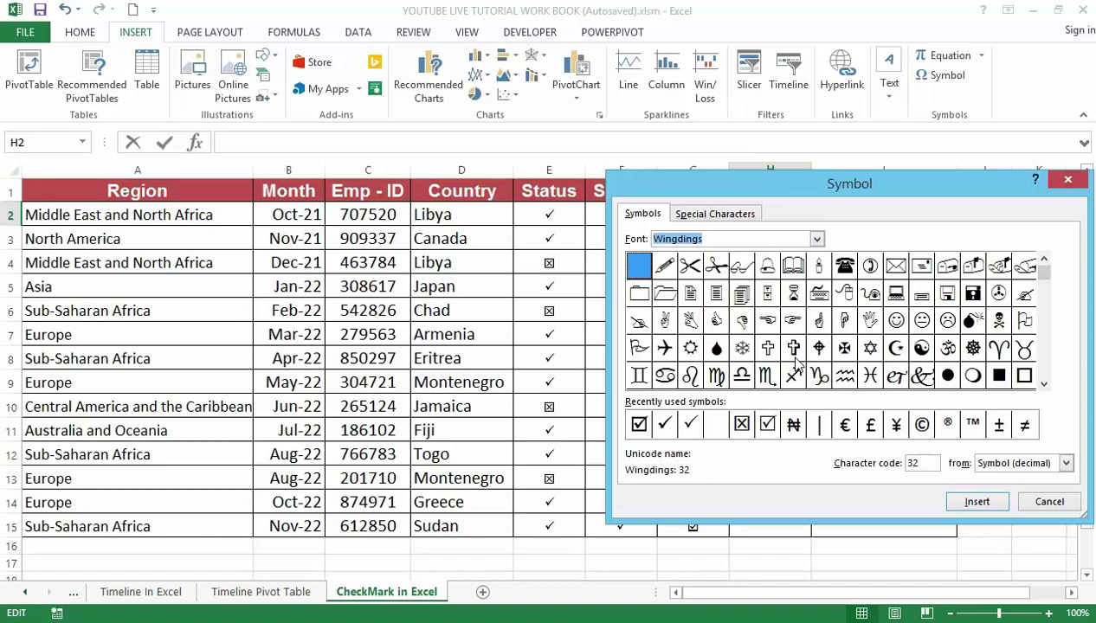
# Insert the recently used Wingdings 2 check mark, character code 80, into H2.
pyautogui.click(691, 426)
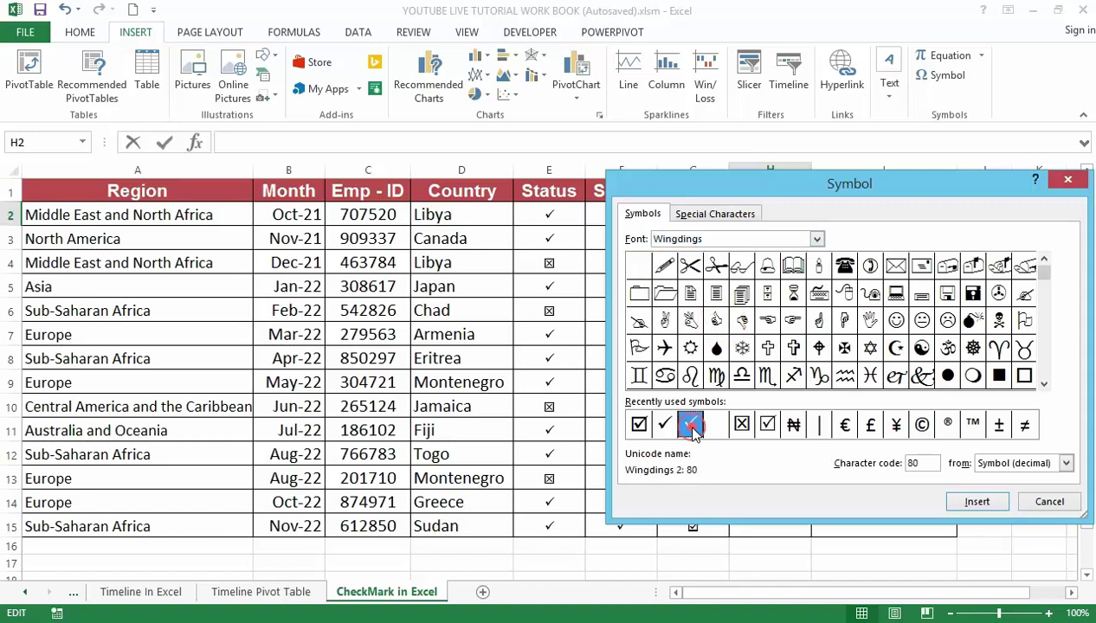
pyautogui.click(977, 503)
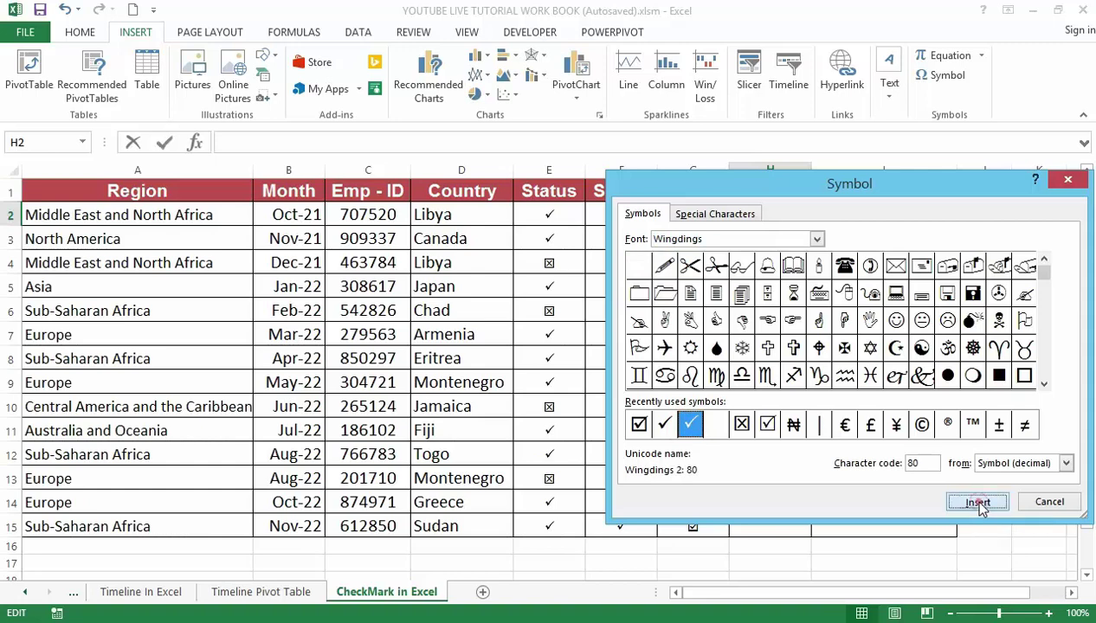
pyautogui.click(1047, 502)
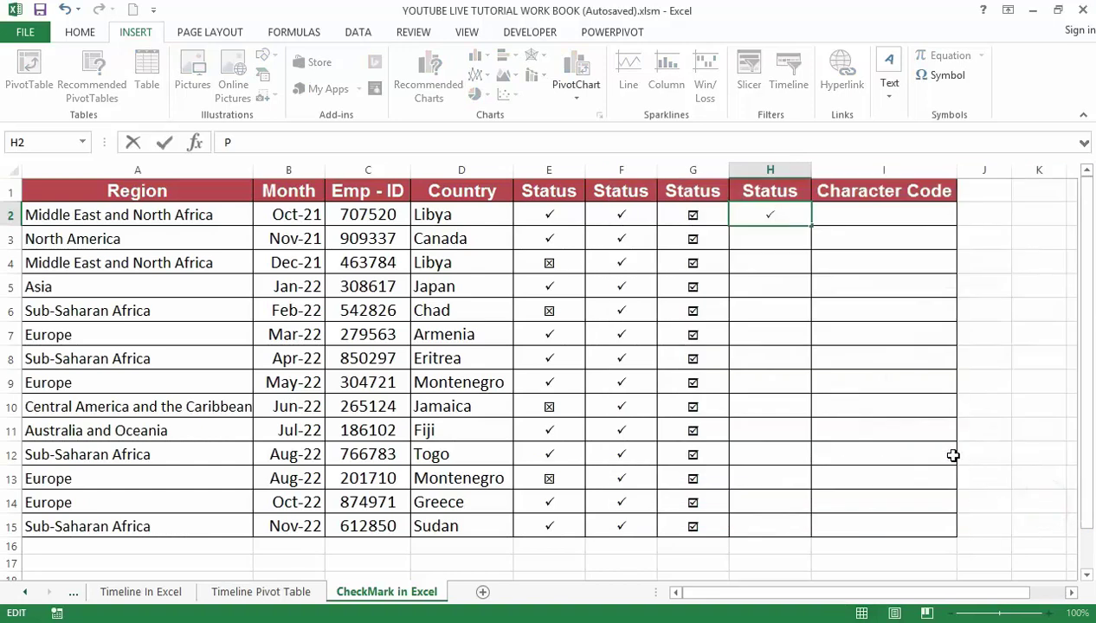
pyautogui.click(904, 428)
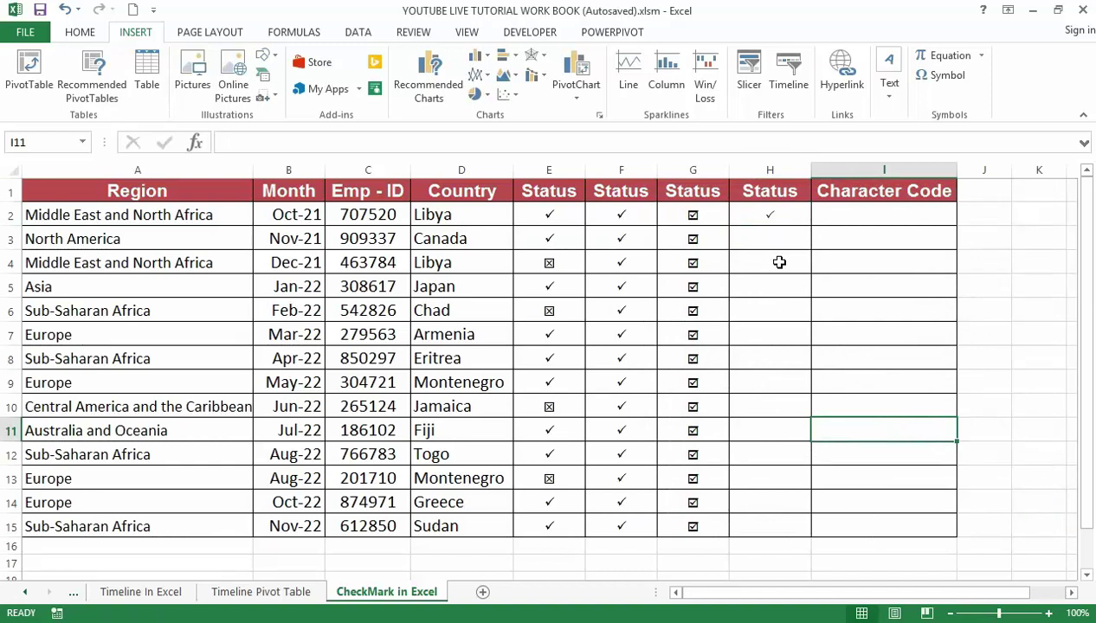
pyautogui.click(779, 261)
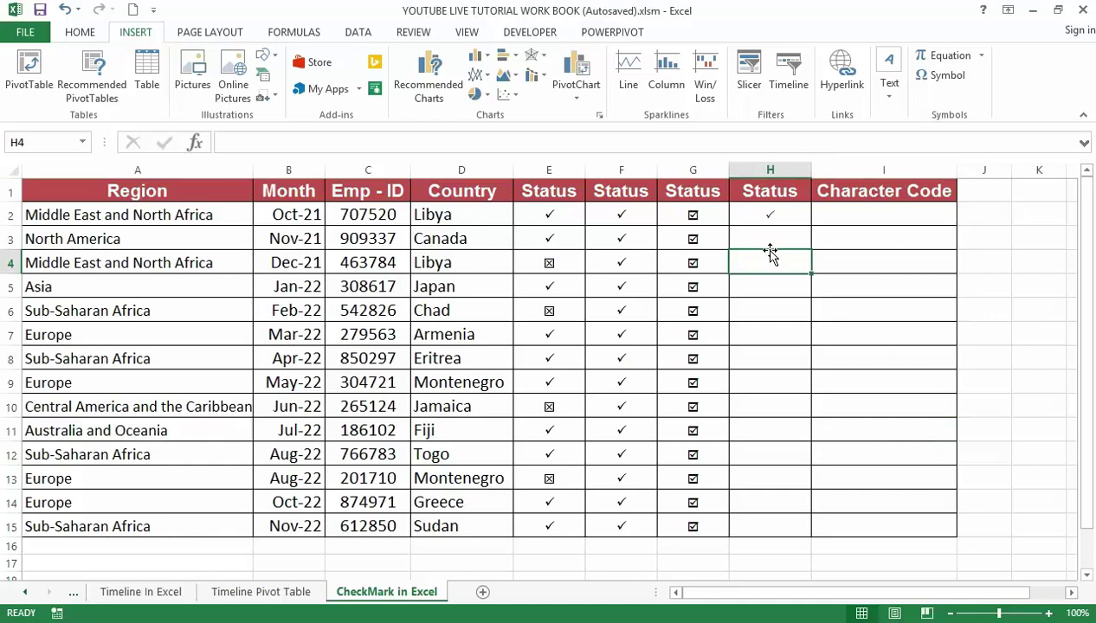
pyautogui.click(941, 76)
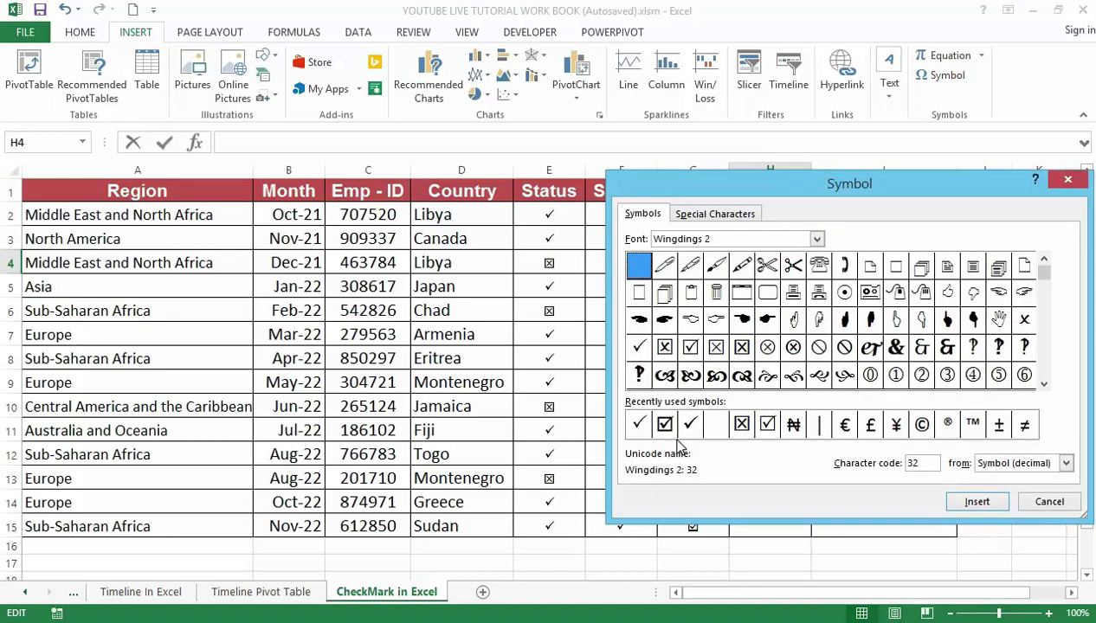
pyautogui.click(1049, 502)
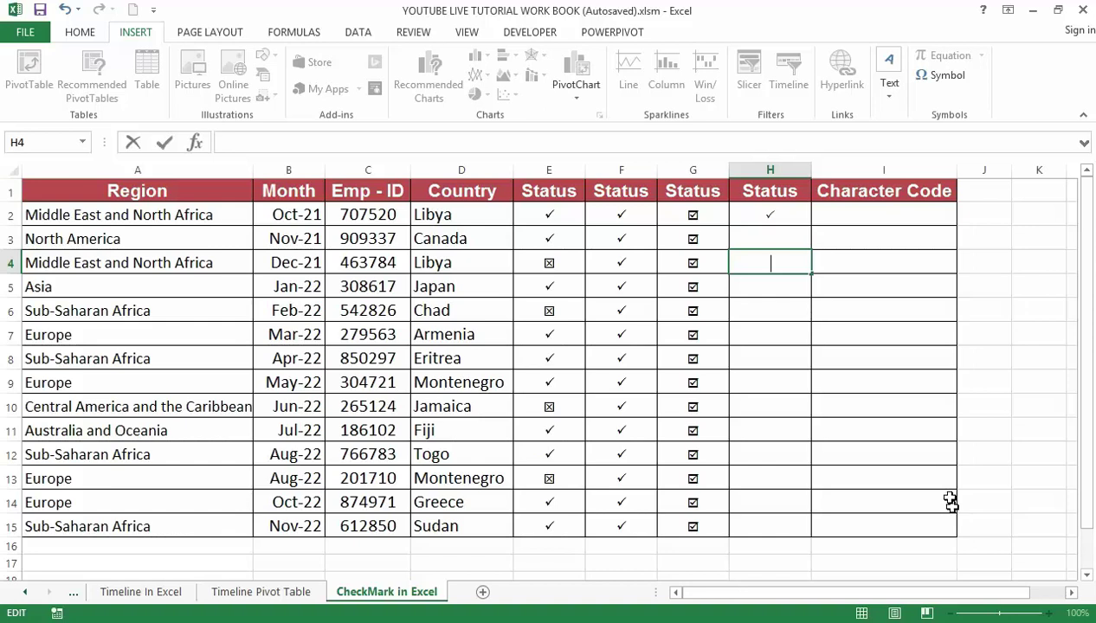
pyautogui.click(783, 325)
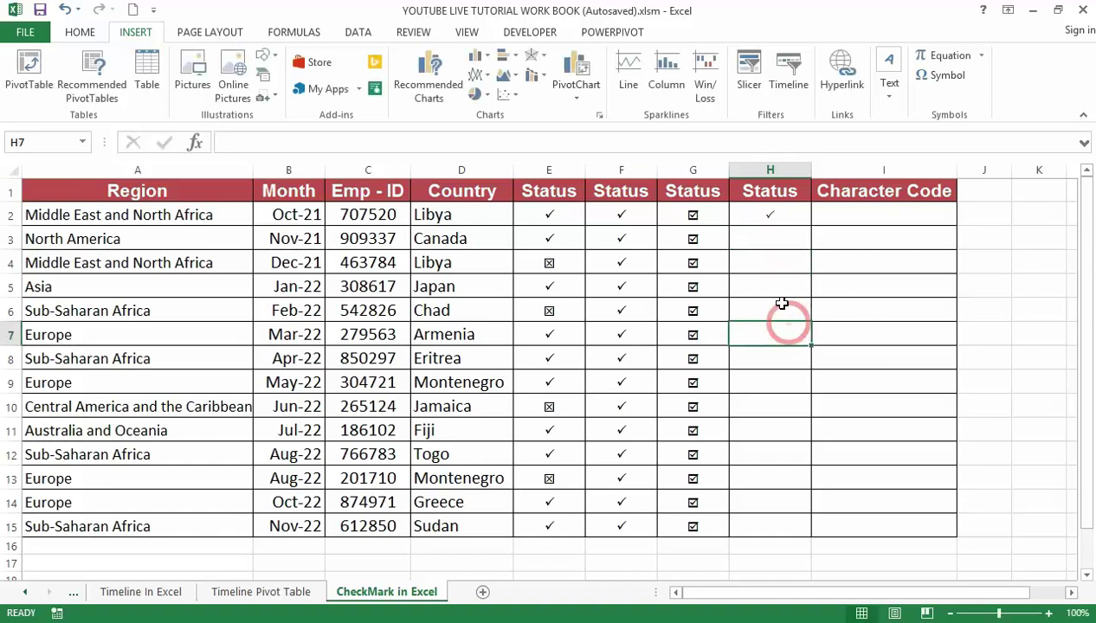
pyautogui.click(771, 215)
pyautogui.write('✓')
pyautogui.click(764, 264)
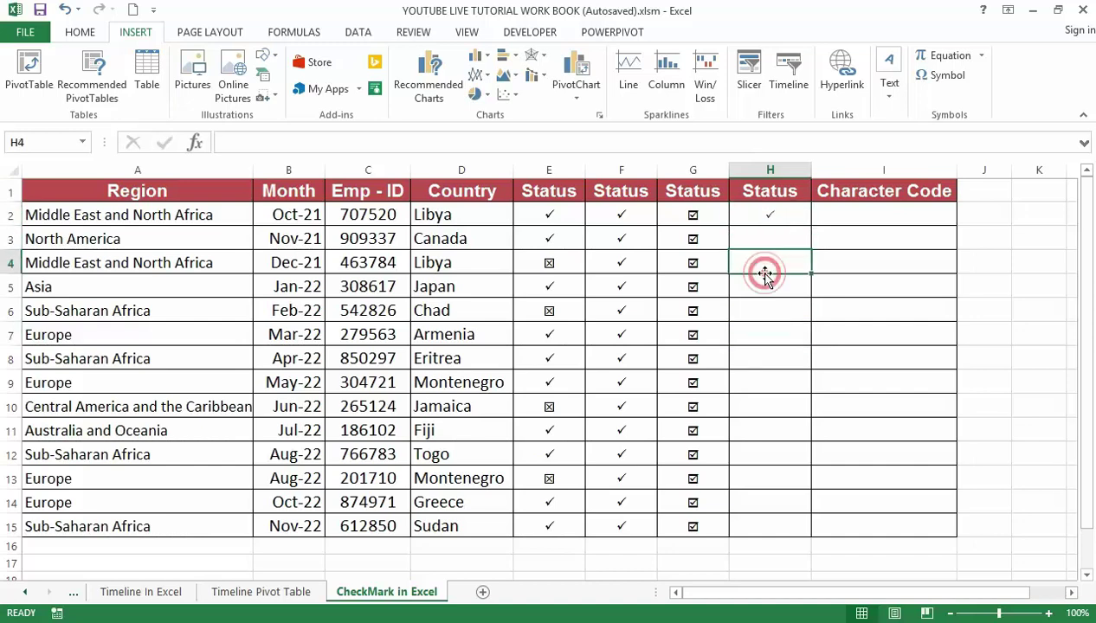
# From cell H3, examine the recently used check mark's character code and the Wingdings font in the Symbol dialog without inserting anything.
pyautogui.click(764, 241)
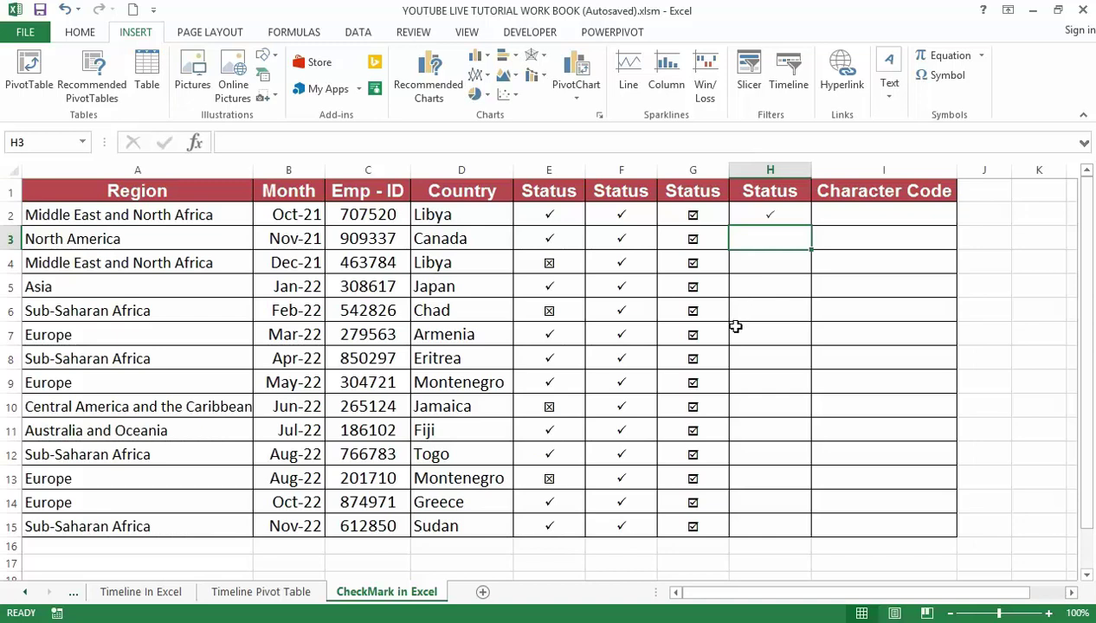
pyautogui.click(952, 77)
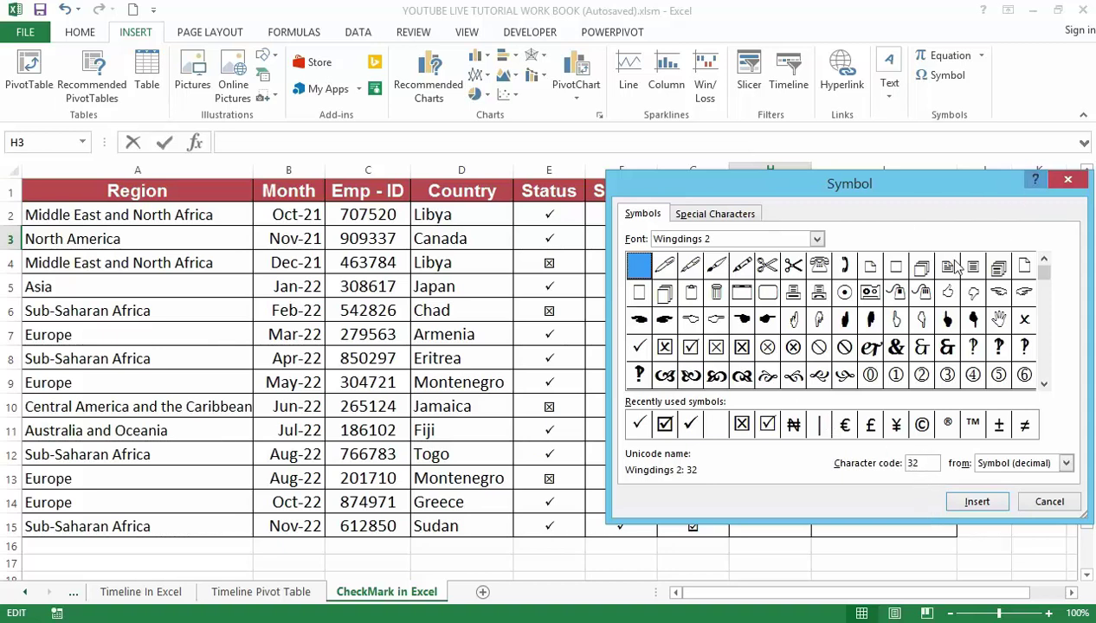
pyautogui.click(690, 423)
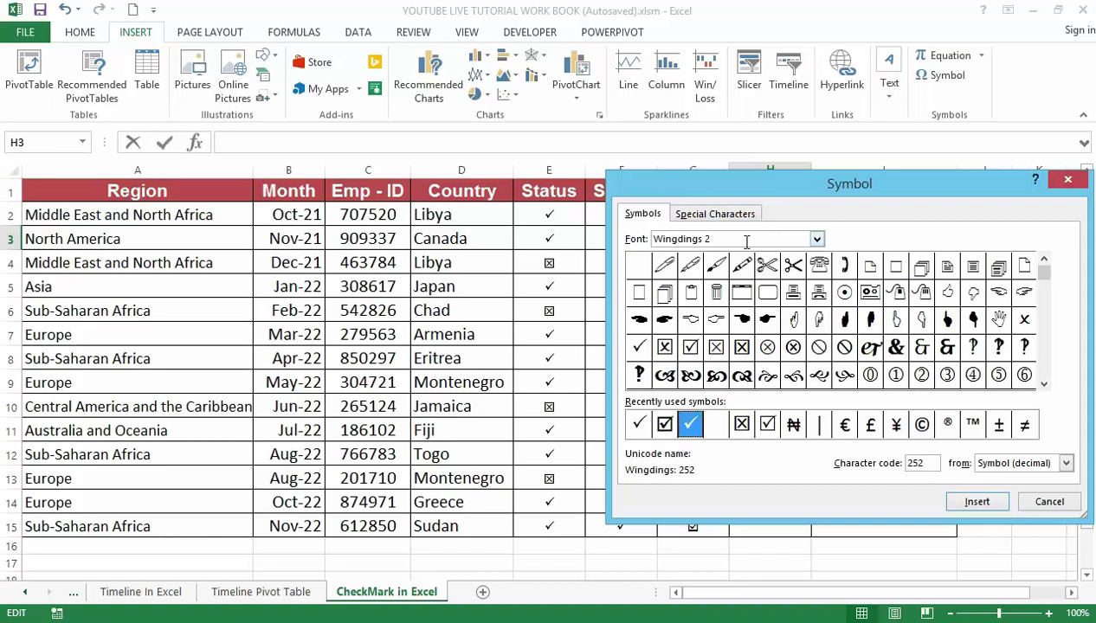
pyautogui.click(816, 239)
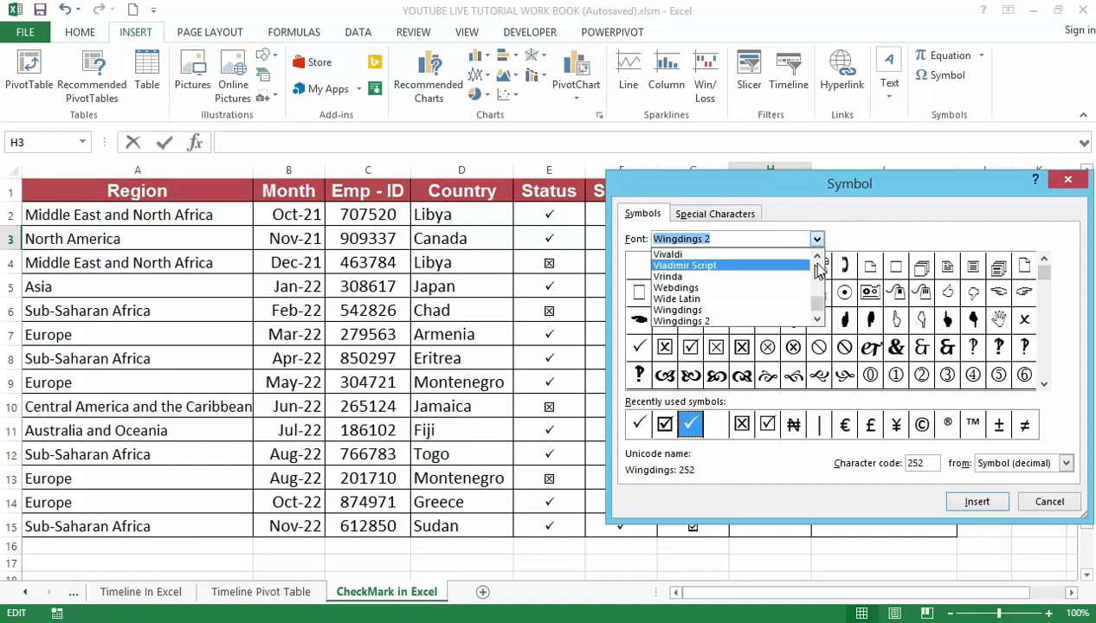
pyautogui.click(817, 256)
pyautogui.click(816, 256)
pyautogui.scroll(-3, 822, 303)
pyautogui.click(819, 255)
pyautogui.click(692, 254)
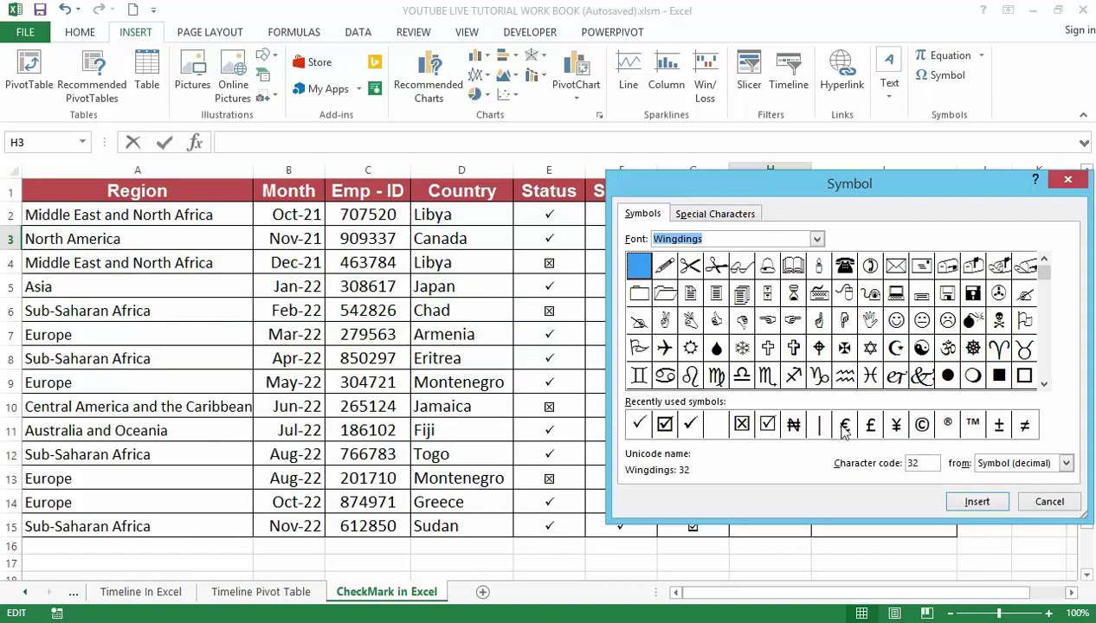
pyautogui.click(1066, 182)
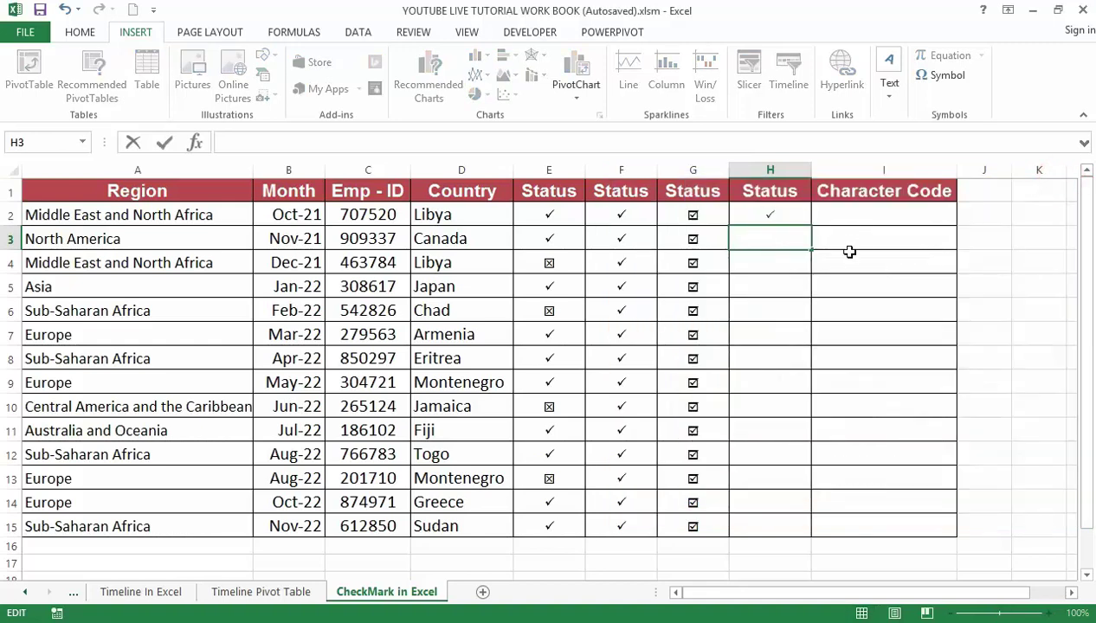
# Enter the formula =CHAR(254) in I2 of the Character Code column.
pyautogui.click(868, 220)
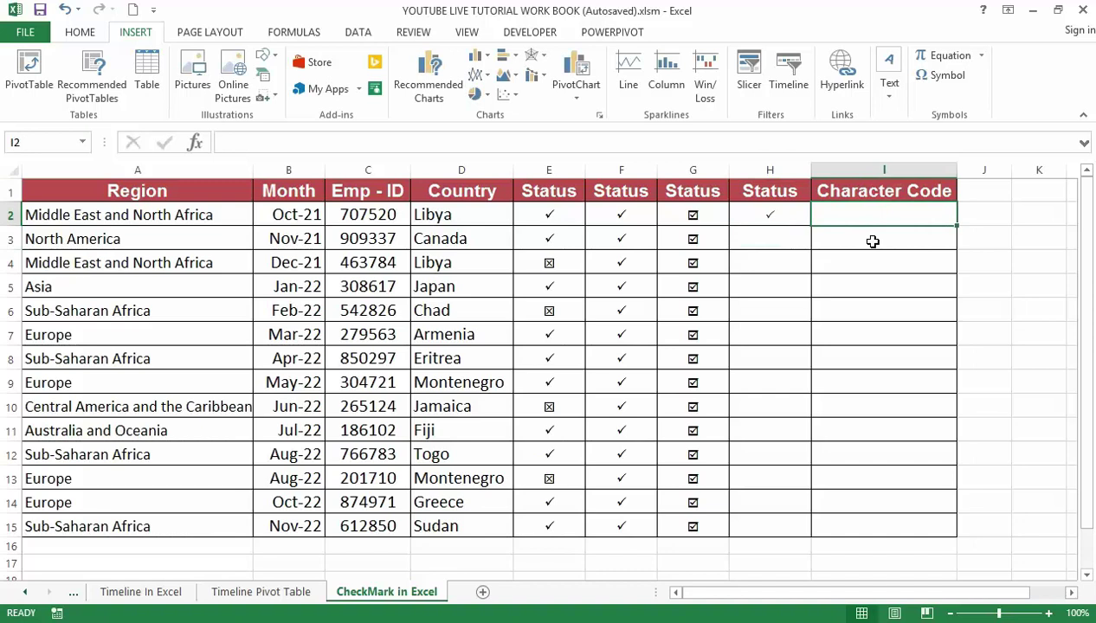
pyautogui.write('=')
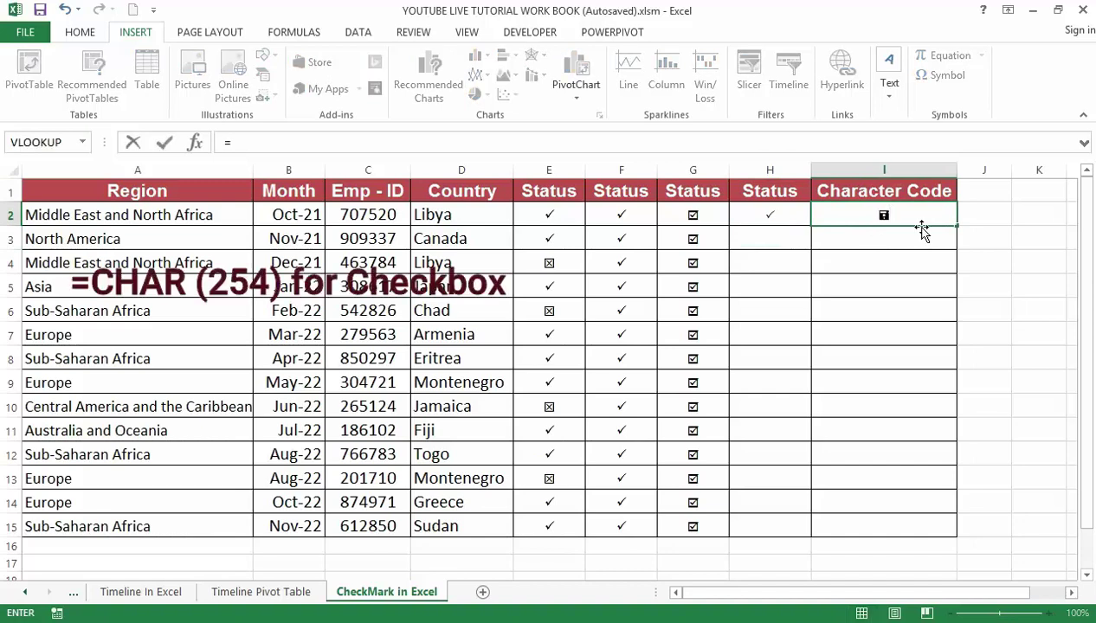
pyautogui.write('ch')
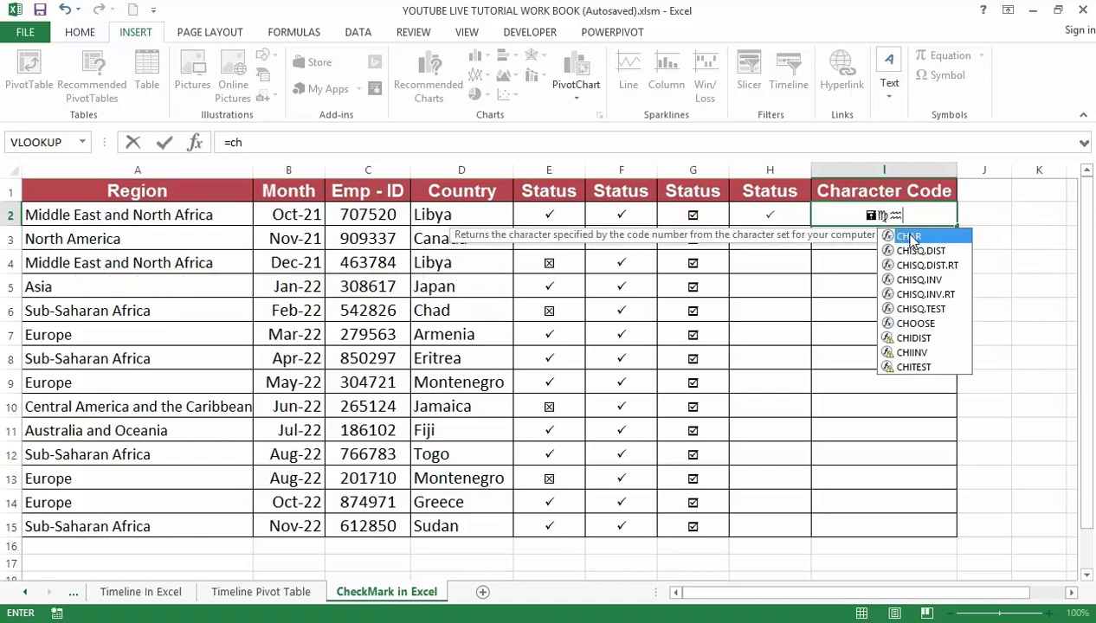
pyautogui.doubleClick(897, 239)
pyautogui.write('254')
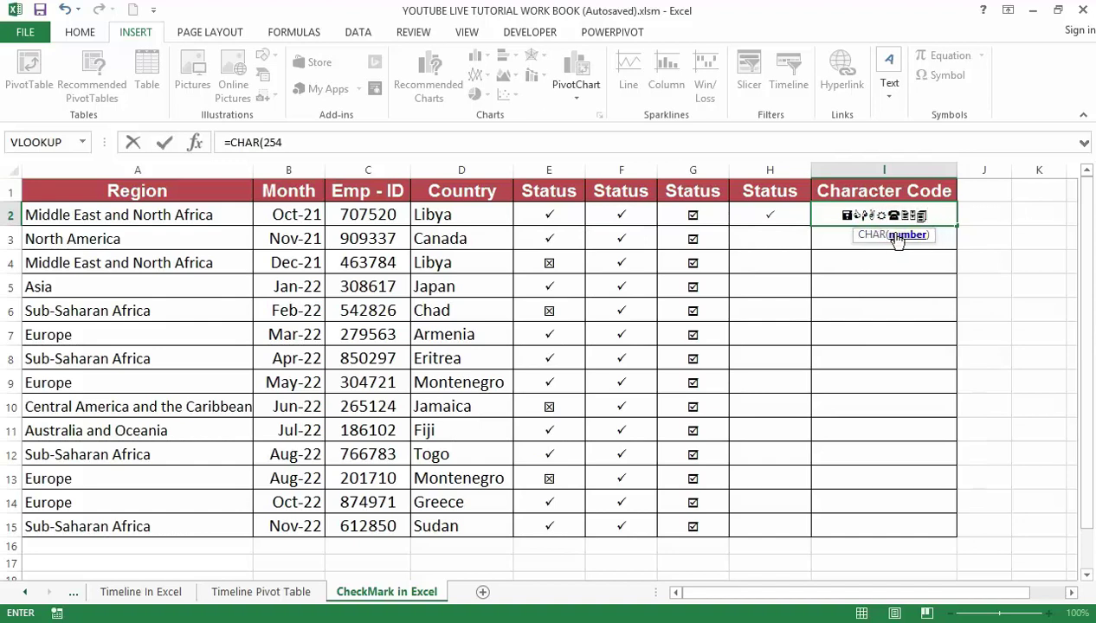
pyautogui.write(')')
pyautogui.press('Return')
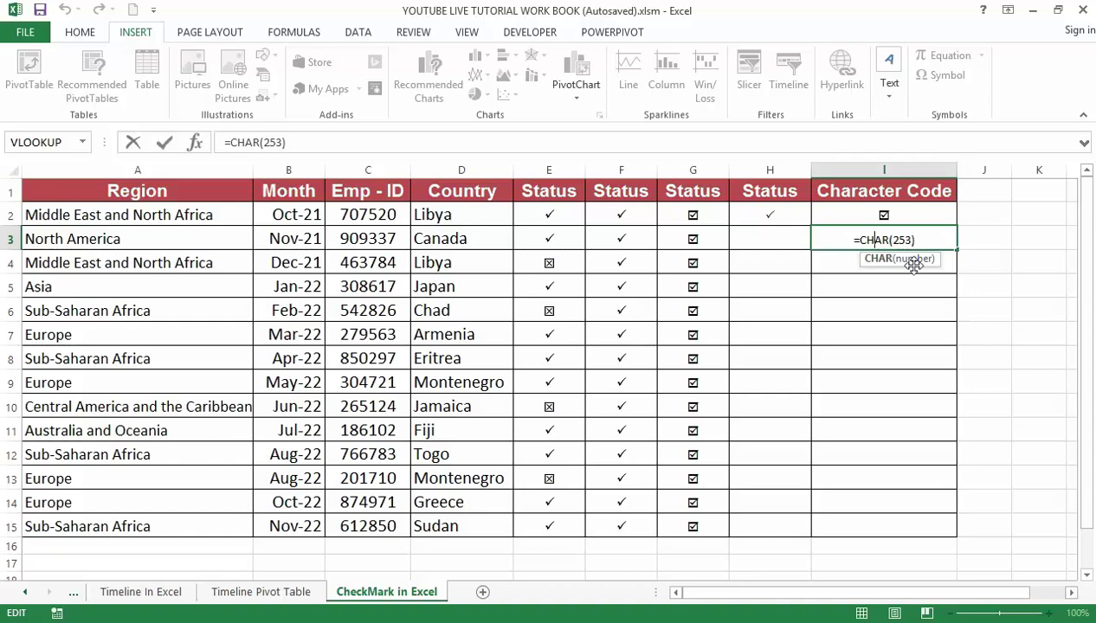
# Enter the formula =CHAR(253) in I3 of the Character Code column.
pyautogui.hotkey('ctrl', 'Return')
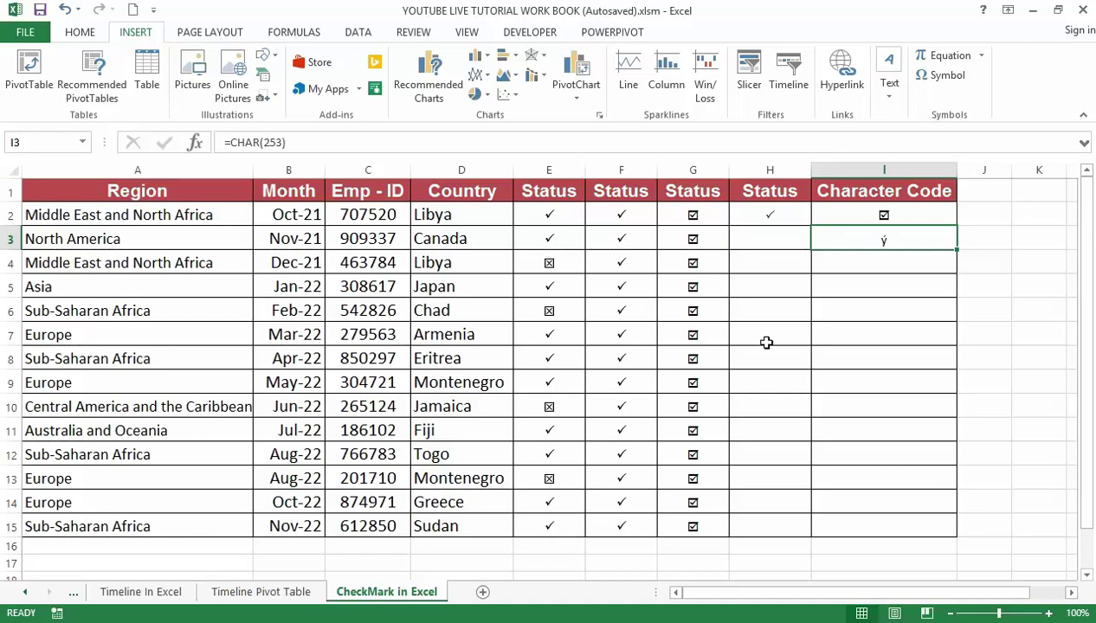
pyautogui.click(878, 242)
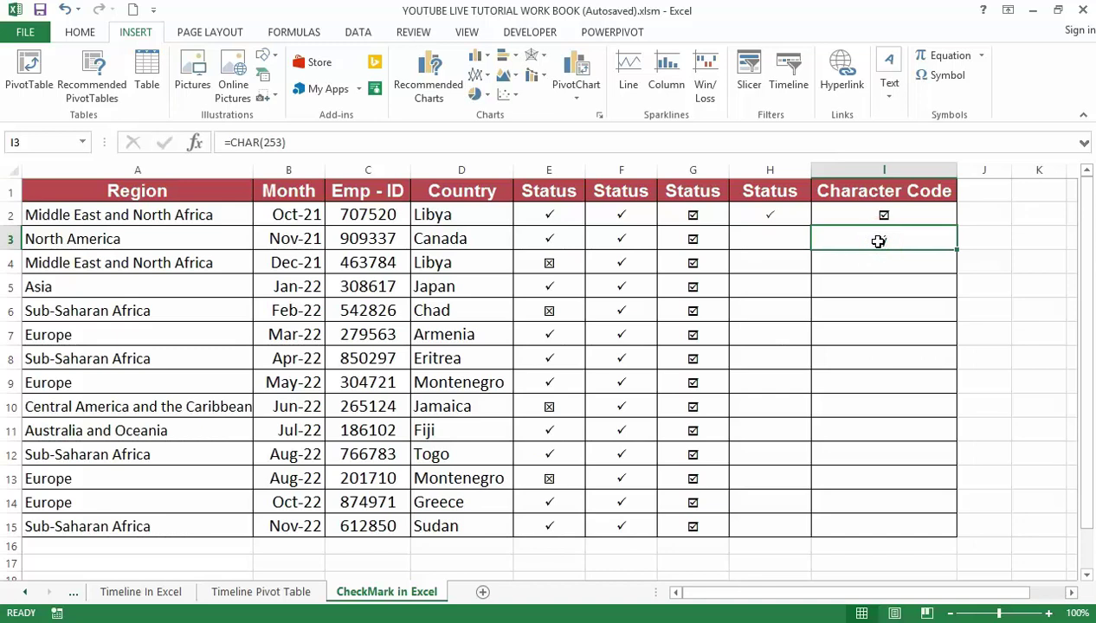